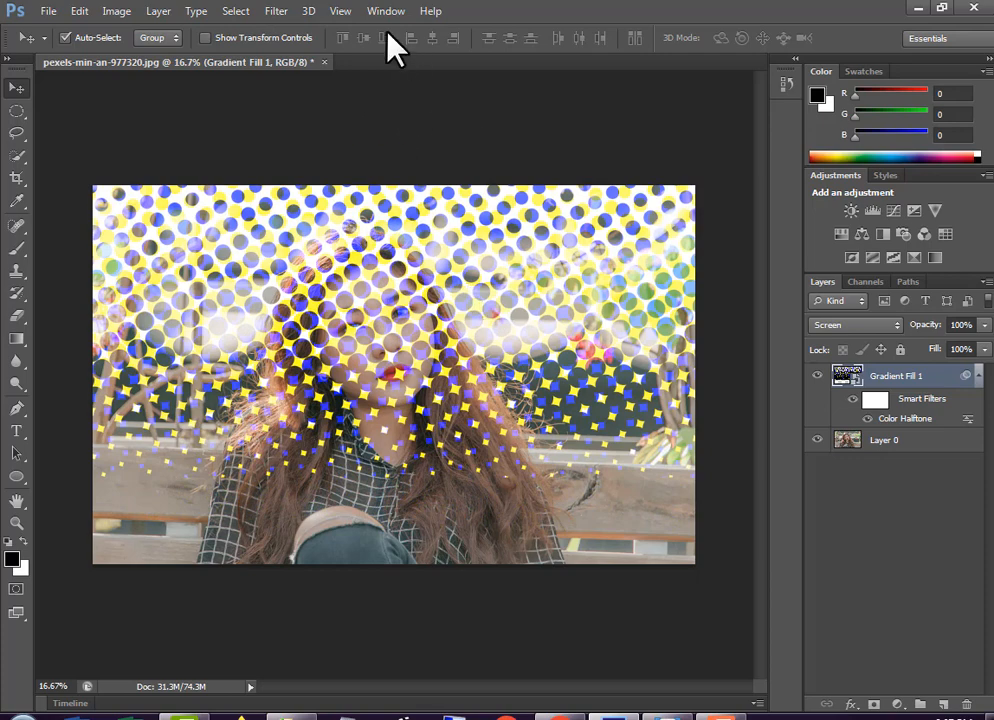
Step: Close the current photo without saving its changes and open pexels-min-an-681621 from the Downloads folder
{"action": "left_click", "coordinate": [321, 62]}
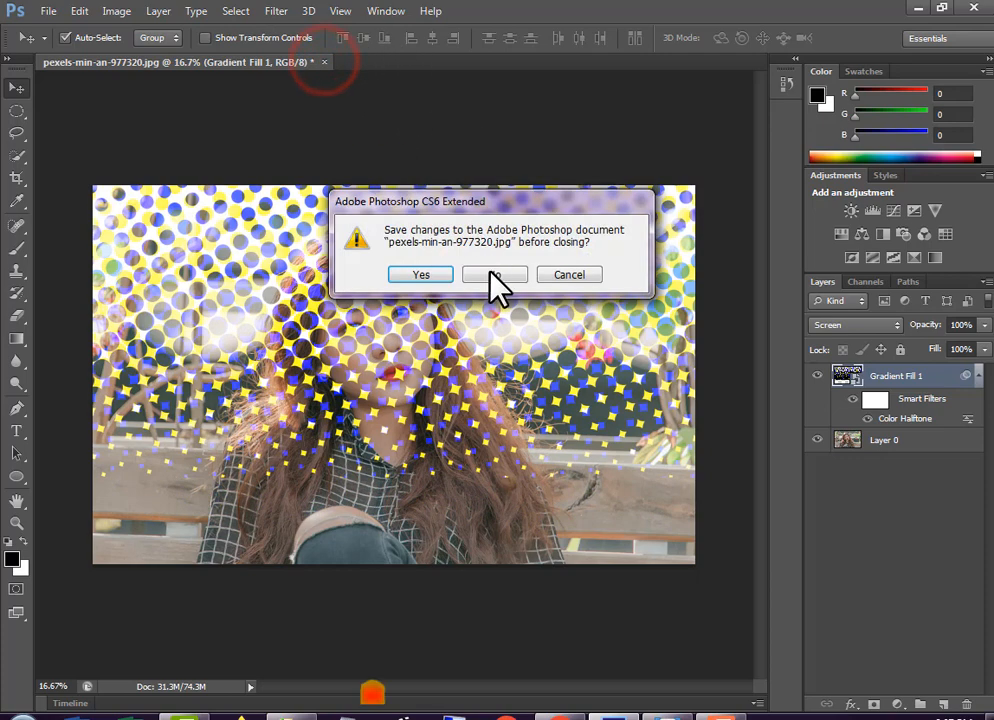
{"action": "left_click", "coordinate": [490, 273]}
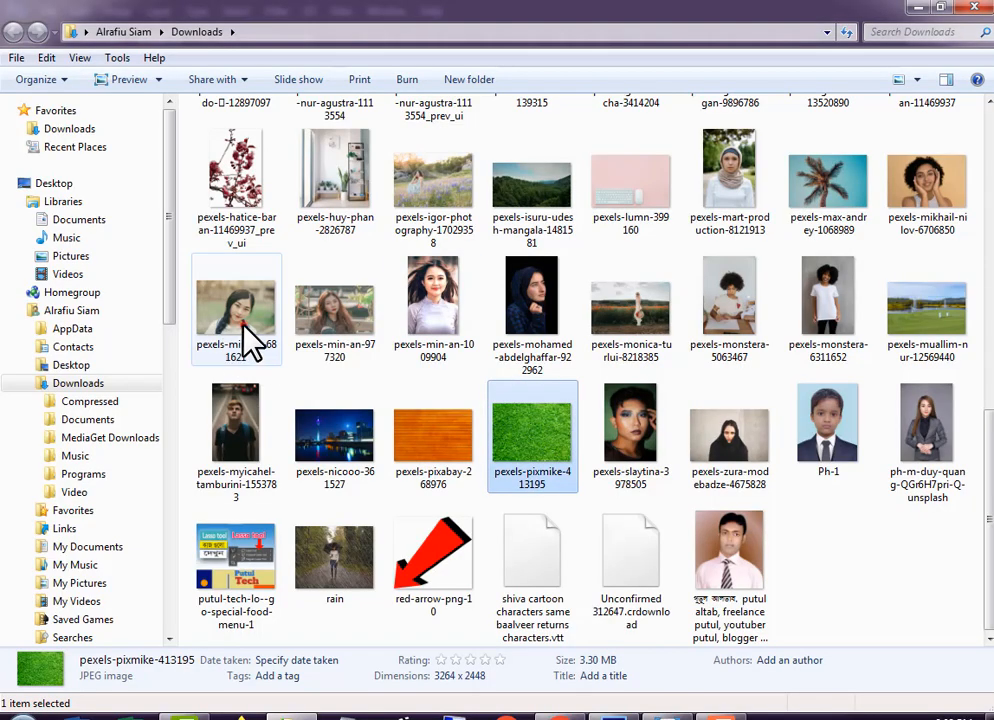
{"action": "left_click_drag", "start_coordinate": [251, 330], "coordinate": [423, 467]}
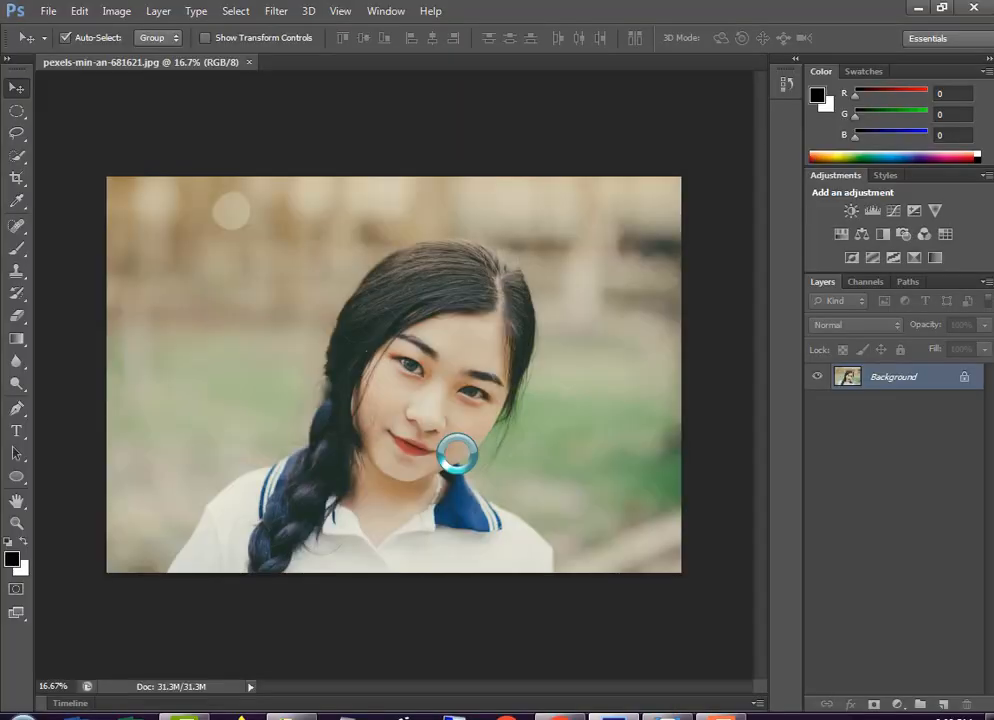
Step: Convert the locked Background into a regular layer named Layer 0
{"action": "double_click", "coordinate": [912, 378]}
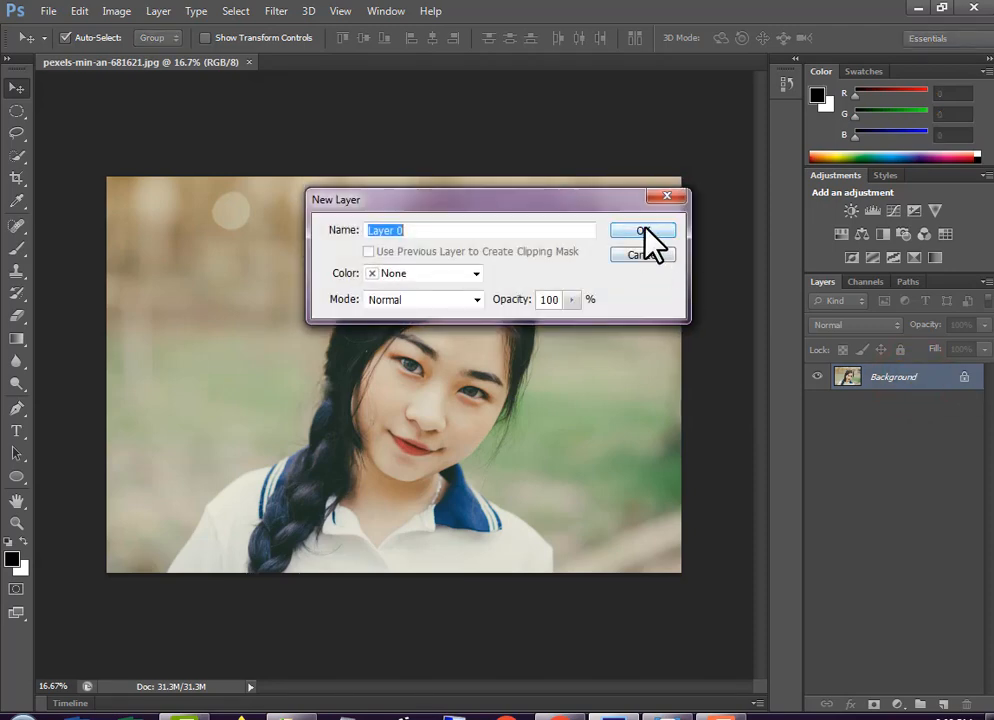
{"action": "left_click", "coordinate": [643, 233]}
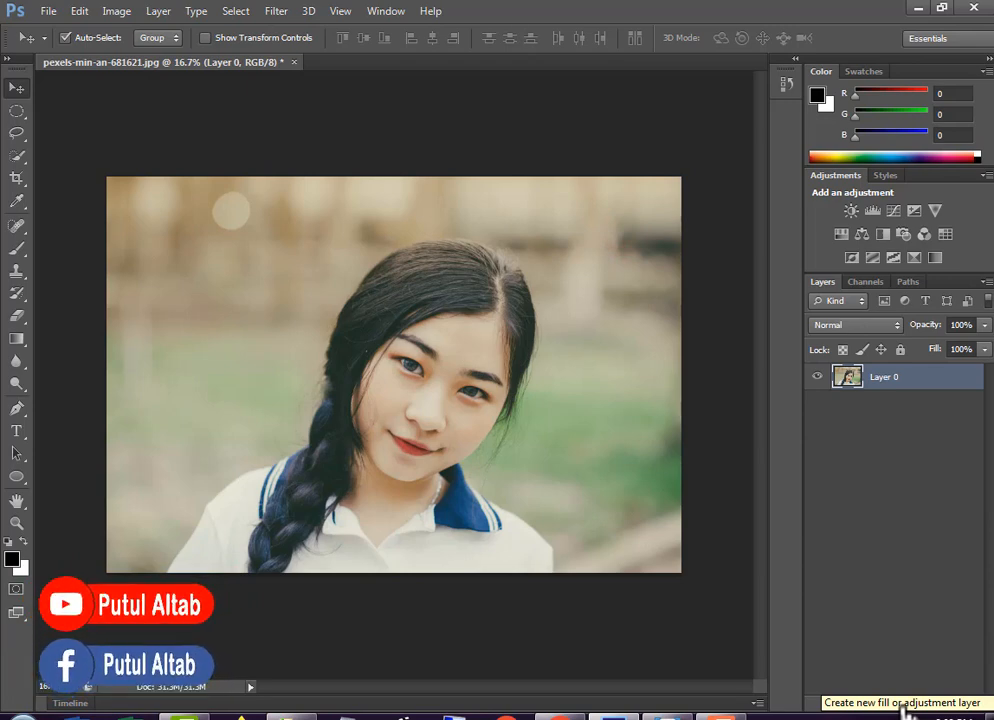
Step: Add a gradient fill layer above the photo using the black-to-white gradient preset
{"action": "left_click", "coordinate": [904, 706]}
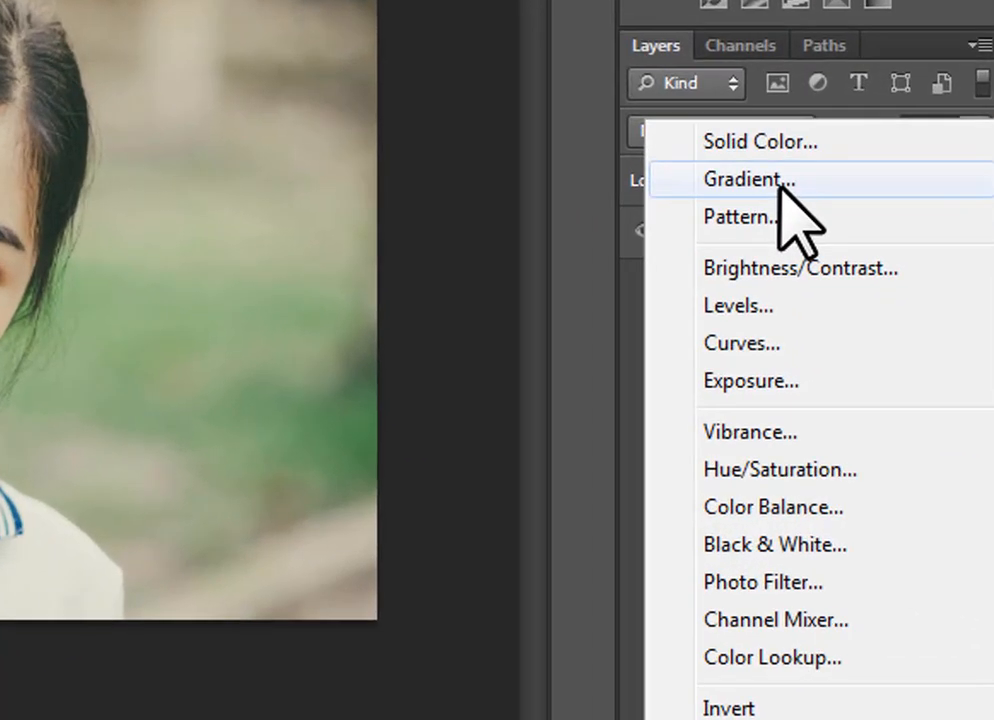
{"action": "left_click", "coordinate": [782, 184]}
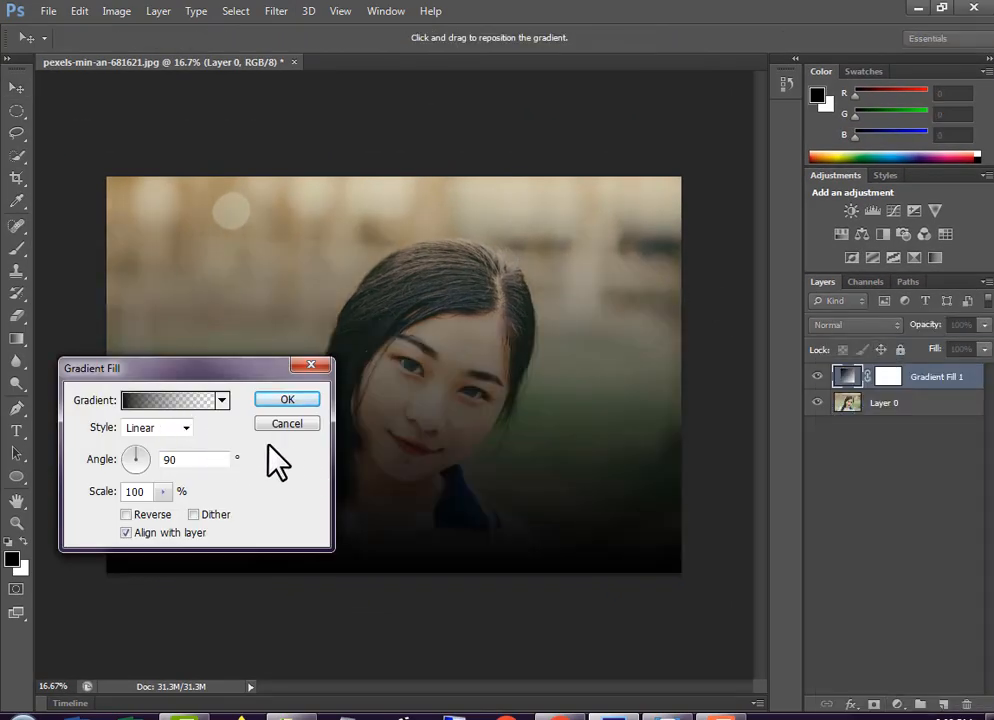
{"action": "left_click", "coordinate": [221, 400]}
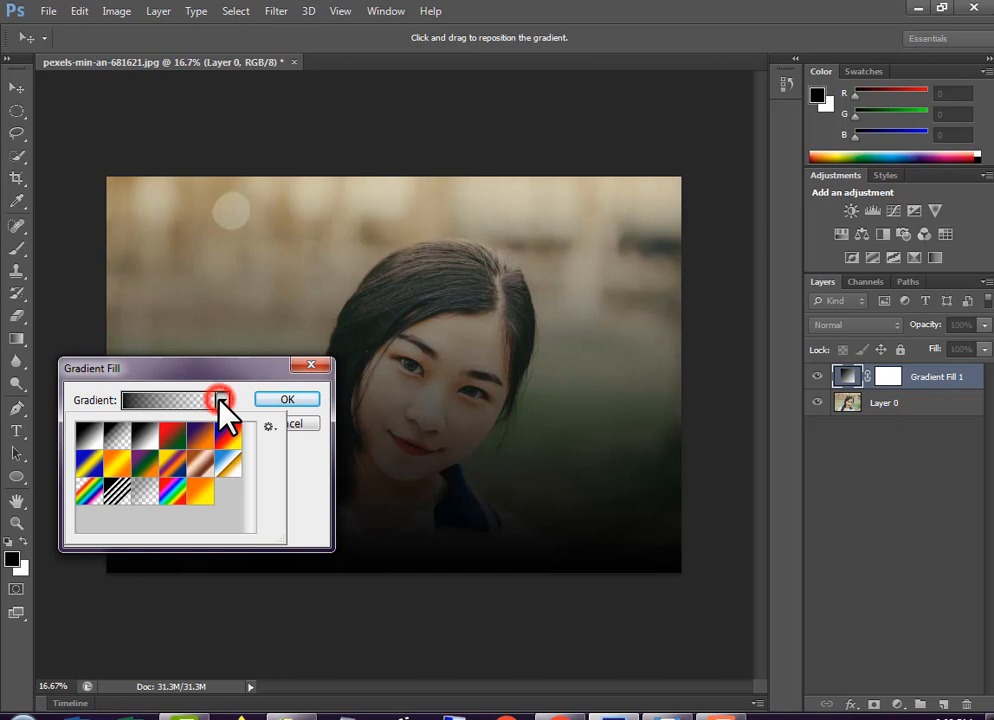
{"action": "left_click", "coordinate": [147, 440]}
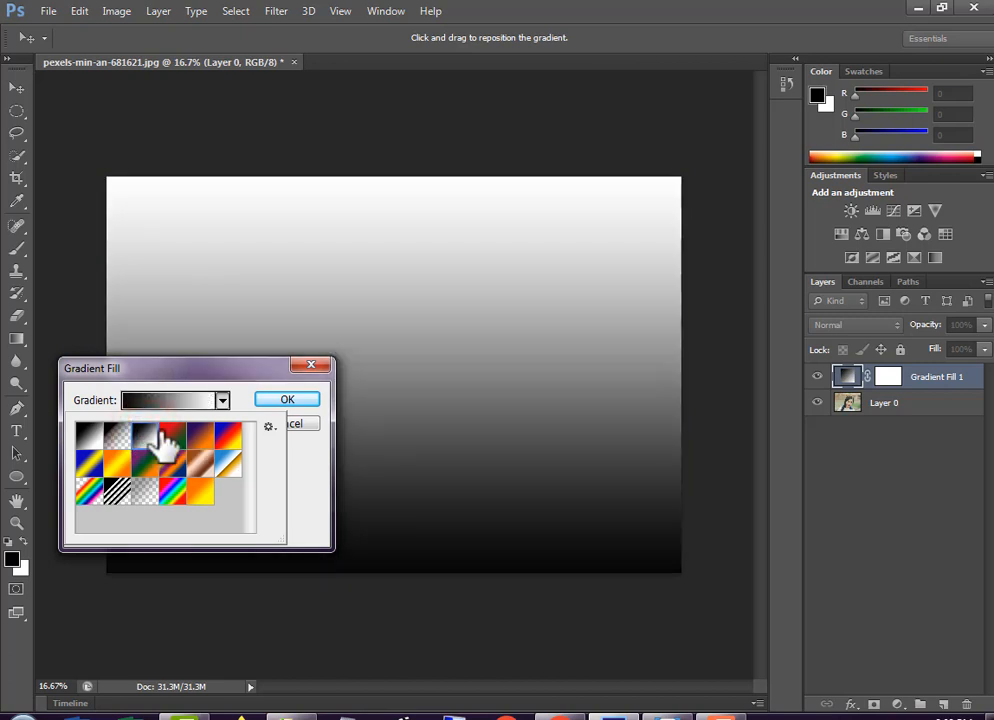
{"action": "left_click", "coordinate": [150, 440]}
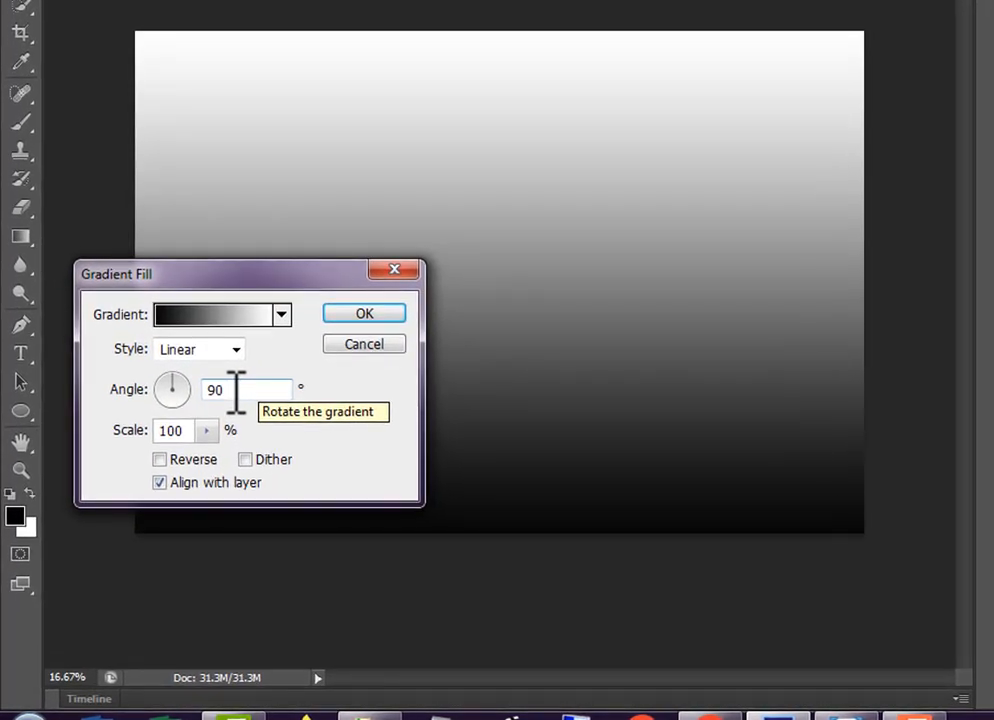
Step: Compare gradient angles of 0 and 90 degrees, and apply the gradient fill at 0 degrees
{"action": "left_click_drag", "start_coordinate": [233, 390], "coordinate": [195, 393]}
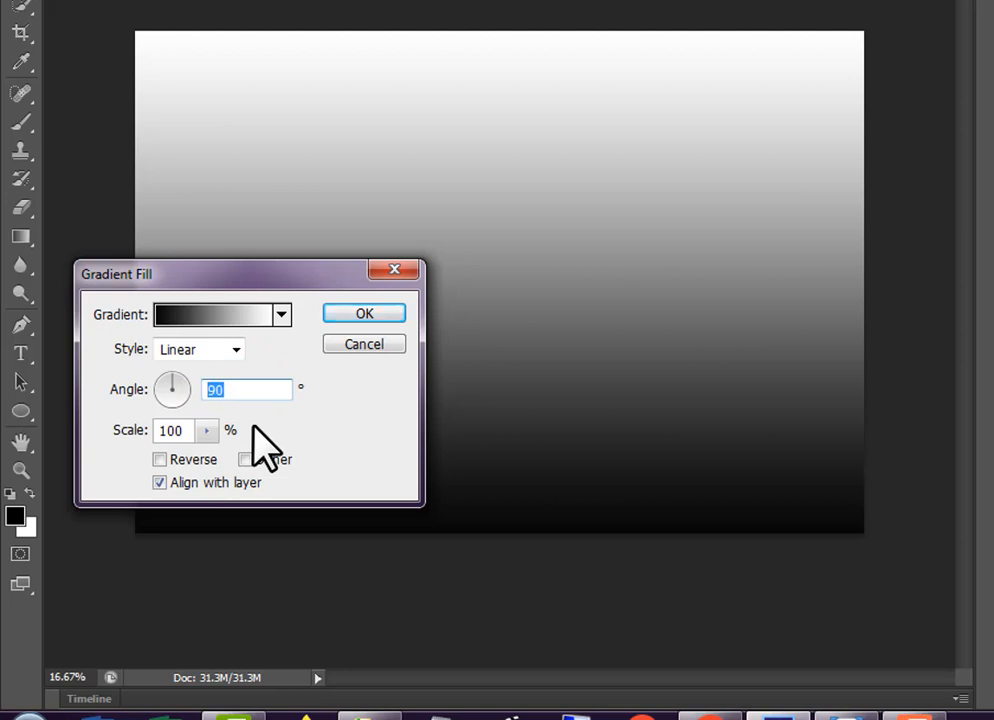
{"action": "type", "text": "0"}
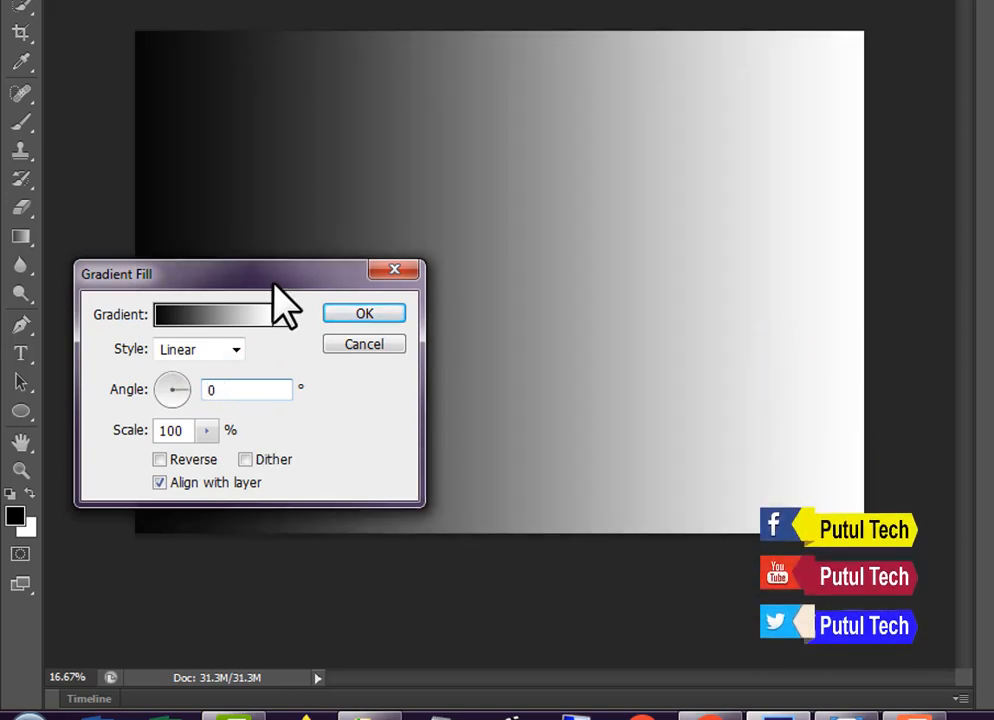
{"action": "left_click_drag", "start_coordinate": [273, 281], "coordinate": [806, 320]}
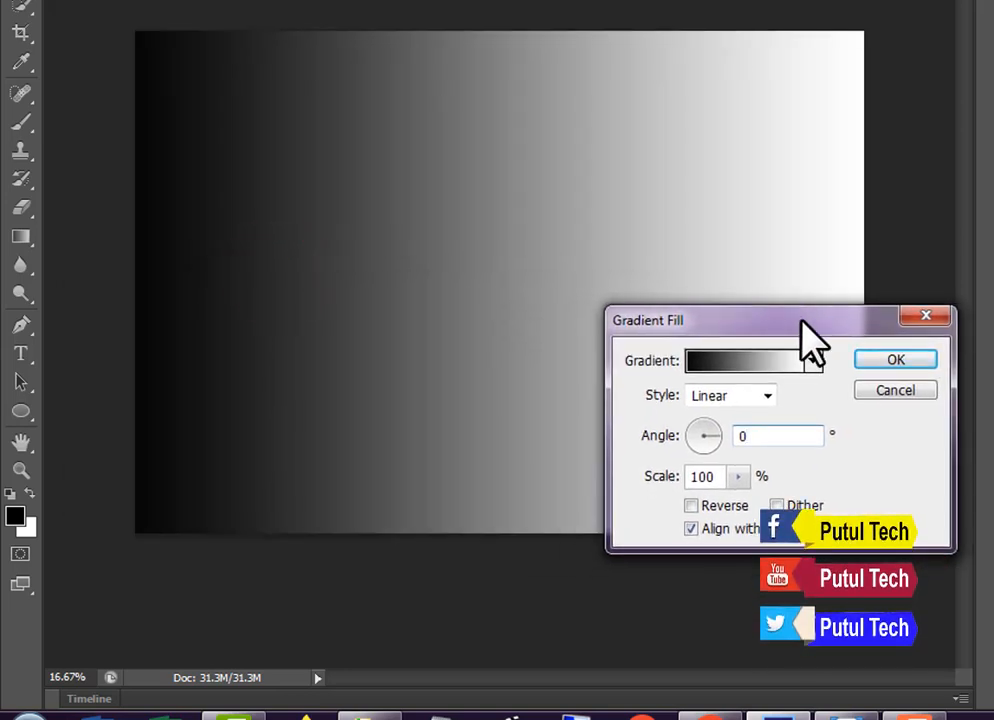
{"action": "key", "text": "BackSpace"}
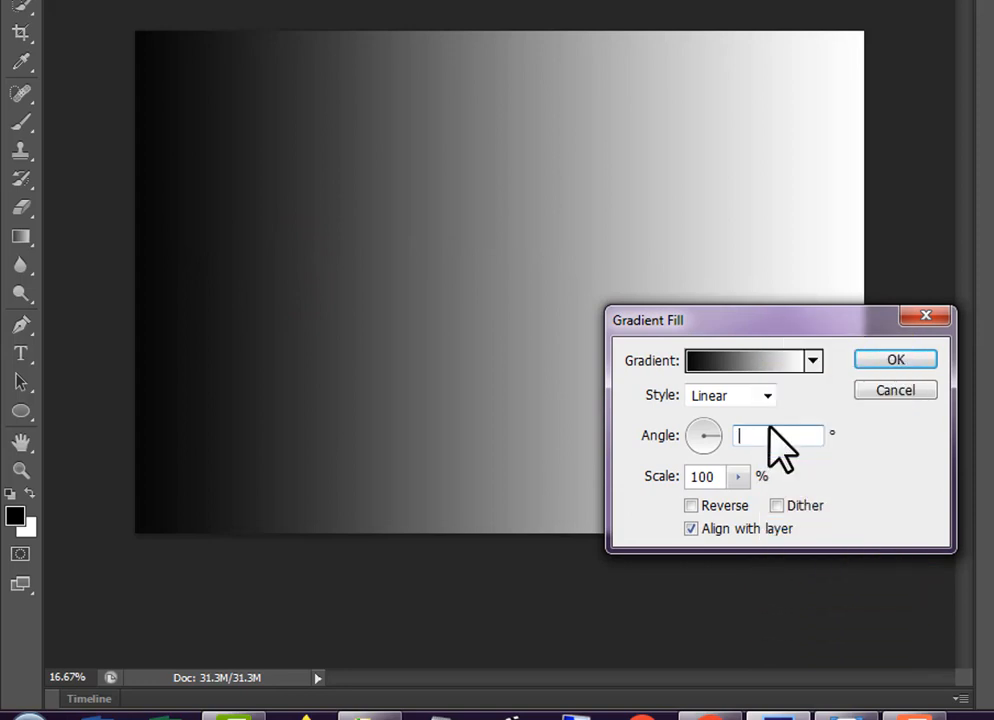
{"action": "type", "text": "90"}
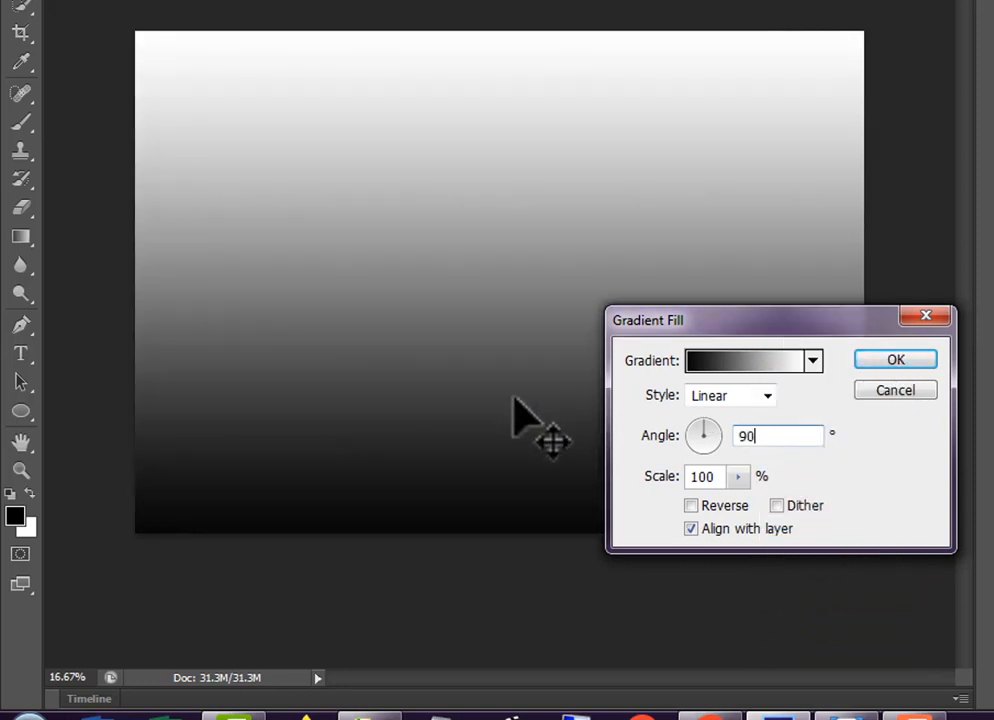
{"action": "double_click", "coordinate": [788, 435]}
{"action": "type", "text": "0"}
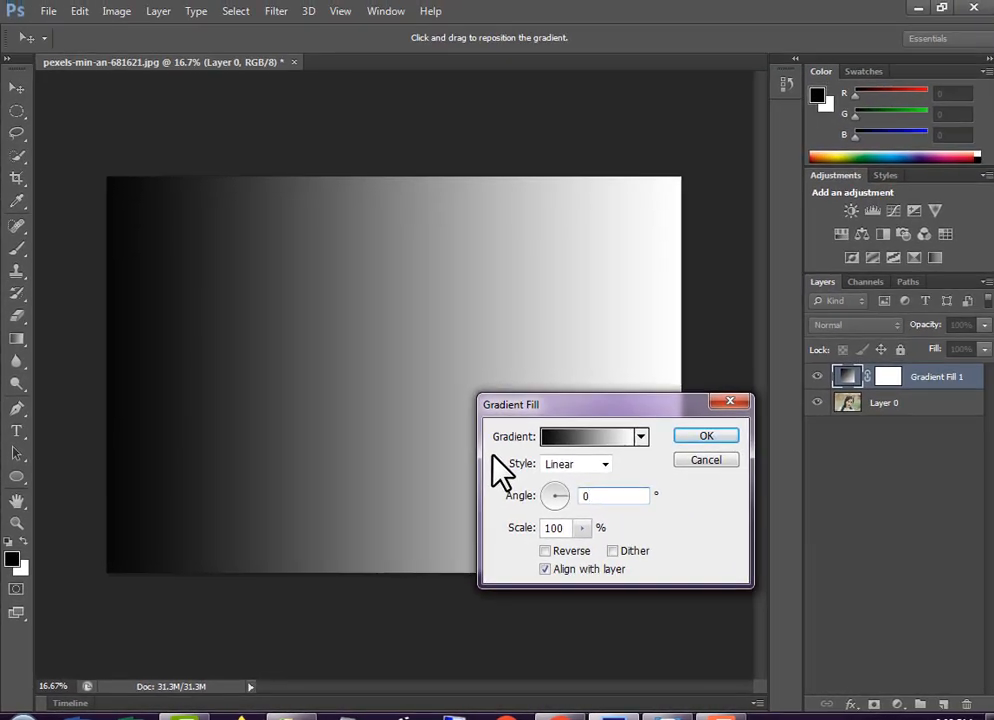
{"action": "left_click", "coordinate": [690, 441]}
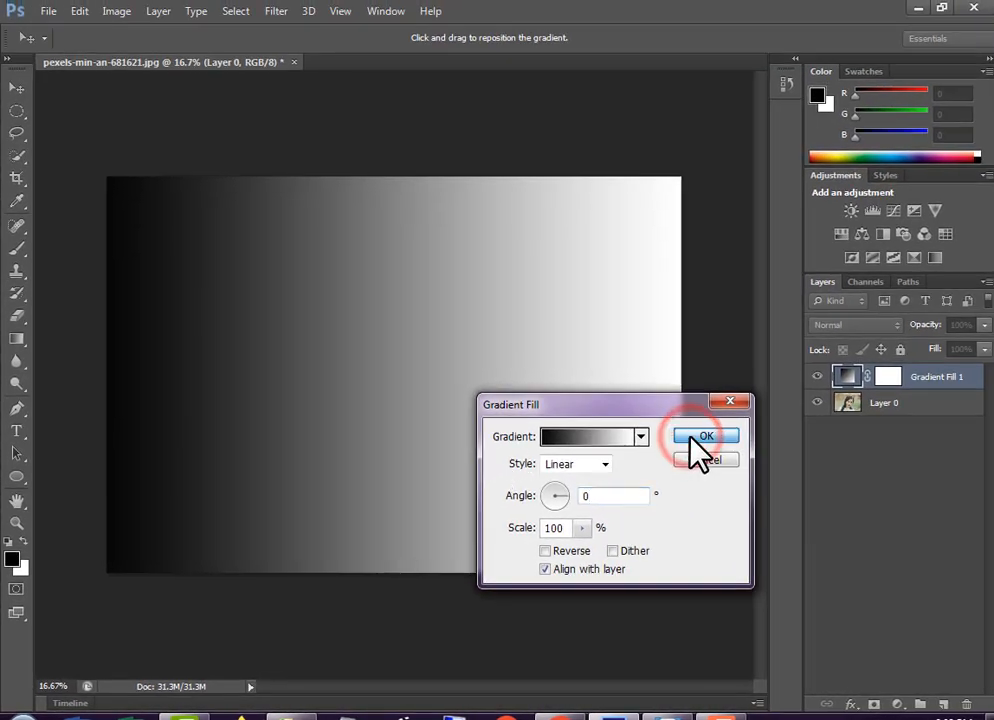
Step: Convert the gradient fill layer to a smart object
{"action": "right_click", "coordinate": [914, 392]}
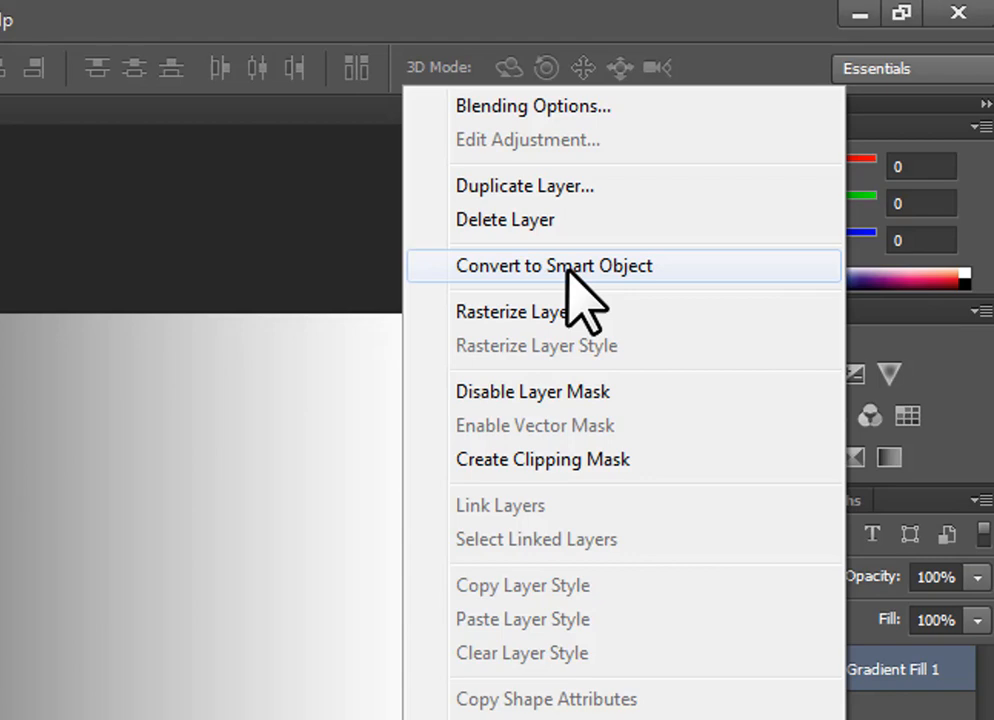
{"action": "left_click", "coordinate": [568, 265]}
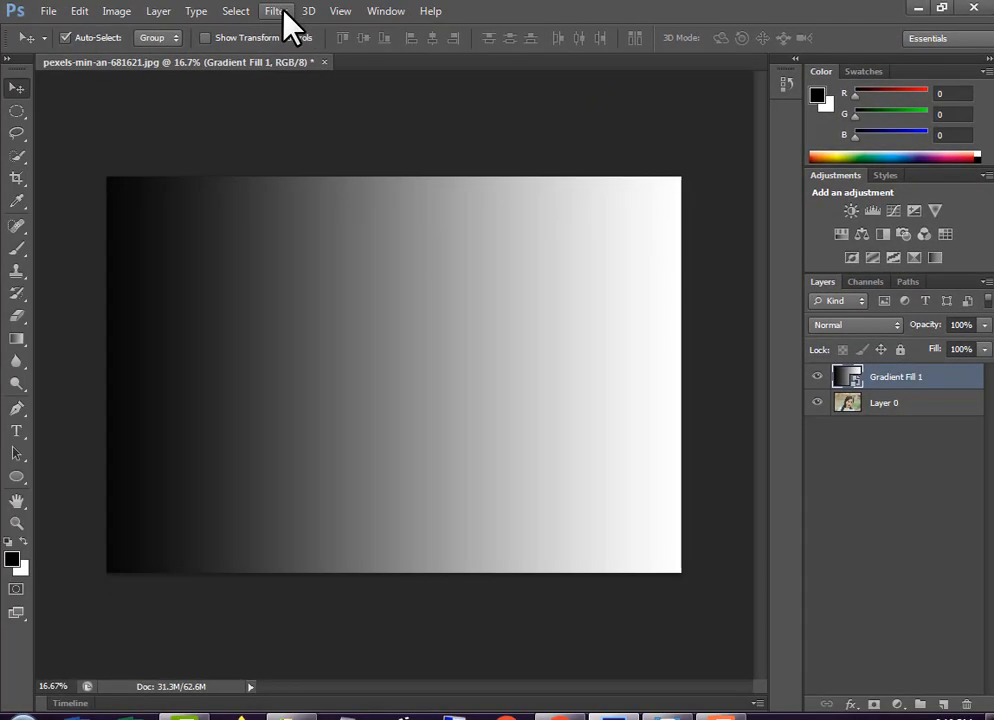
Step: Apply a Color Halftone filter to the gradient layer with a 100-pixel maximum radius and all four screen angles at 60 degrees
{"action": "left_click", "coordinate": [276, 11]}
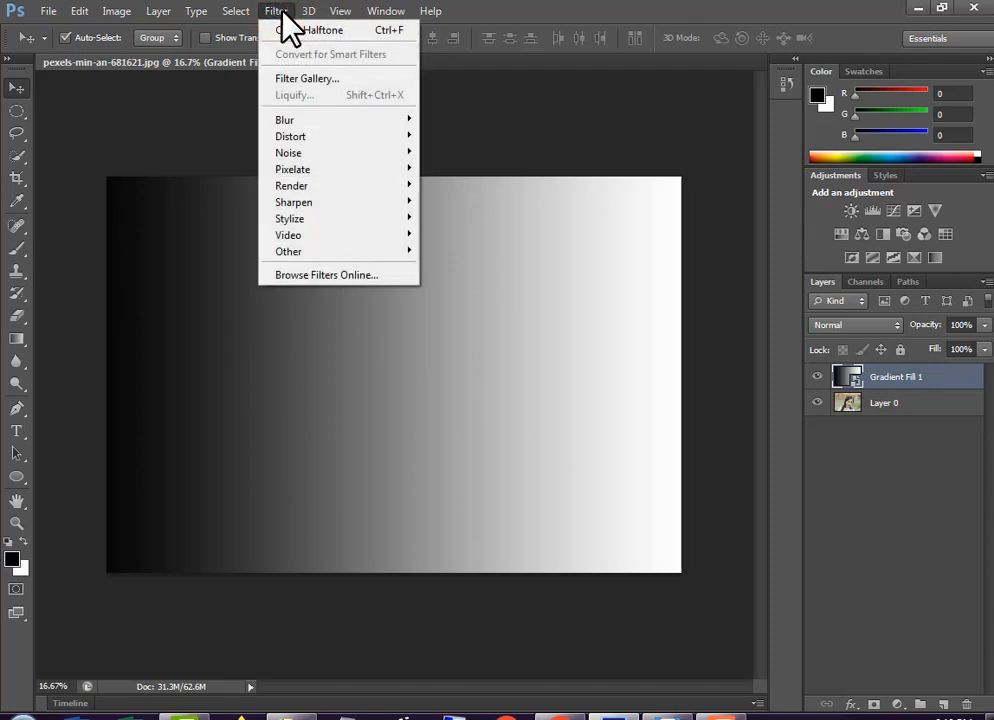
{"action": "mouse_move", "coordinate": [331, 169]}
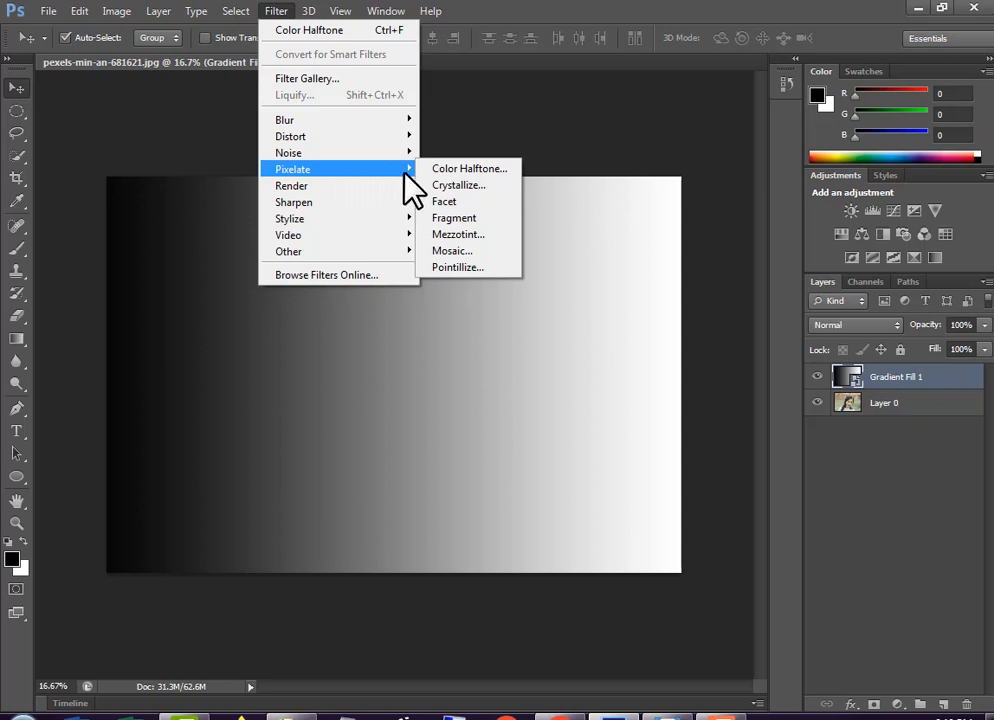
{"action": "left_click", "coordinate": [489, 168]}
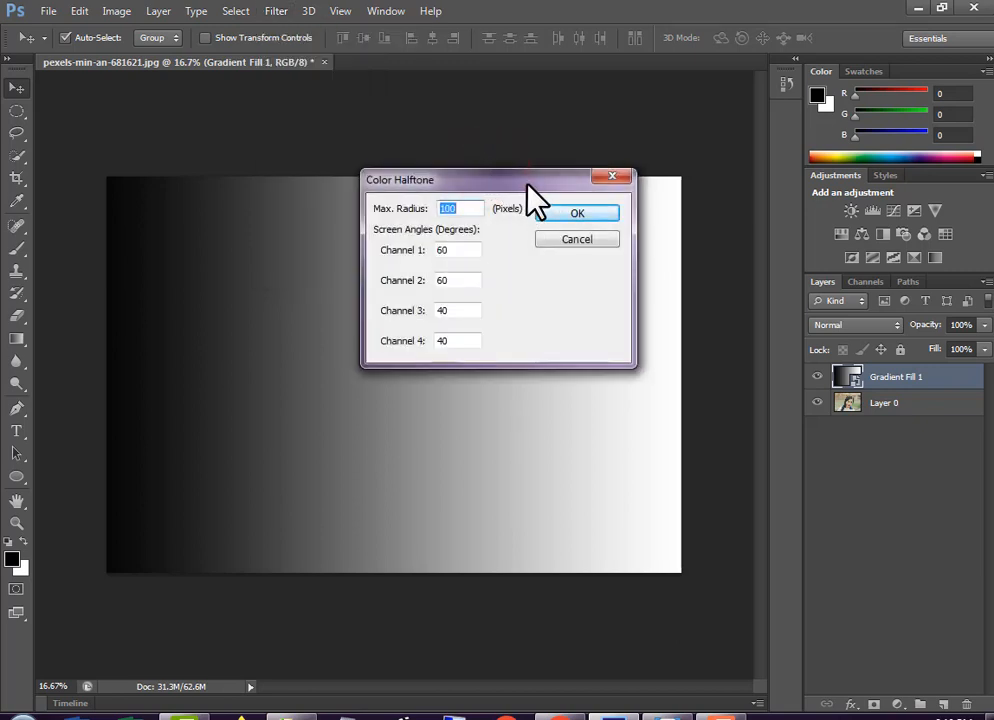
{"action": "left_click_drag", "start_coordinate": [528, 184], "coordinate": [613, 330]}
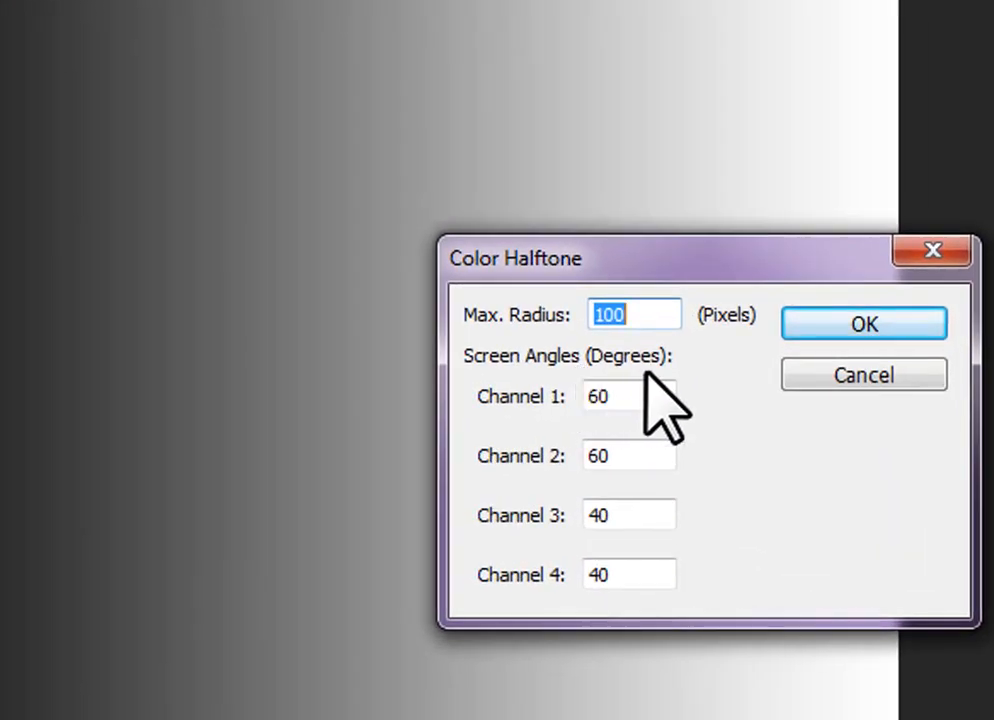
{"action": "double_click", "coordinate": [676, 395]}
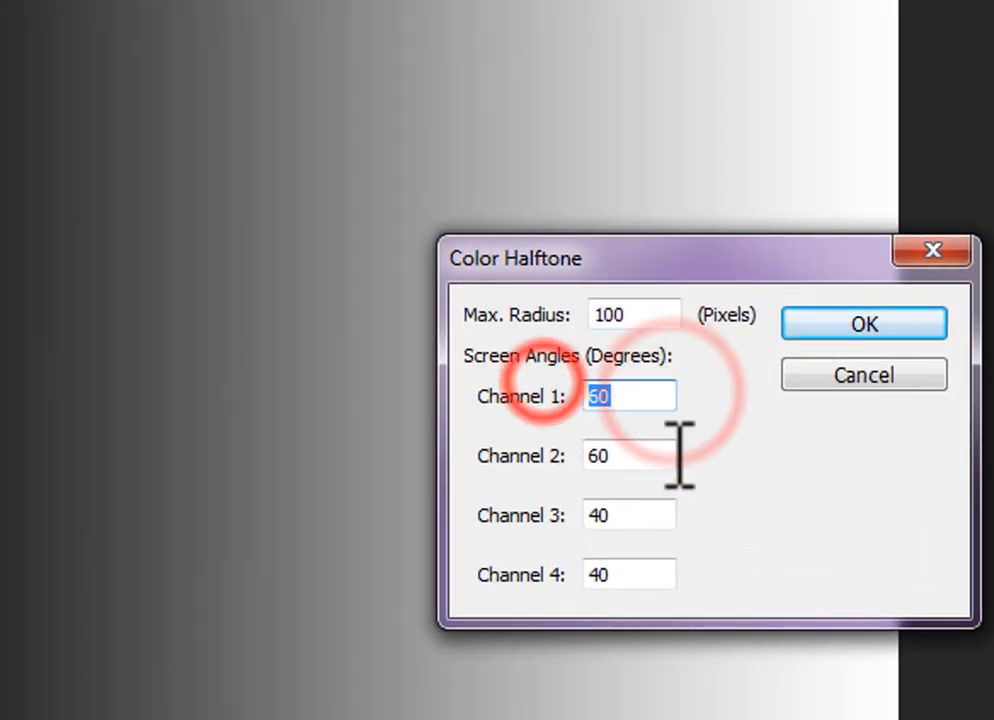
{"action": "double_click", "coordinate": [626, 514]}
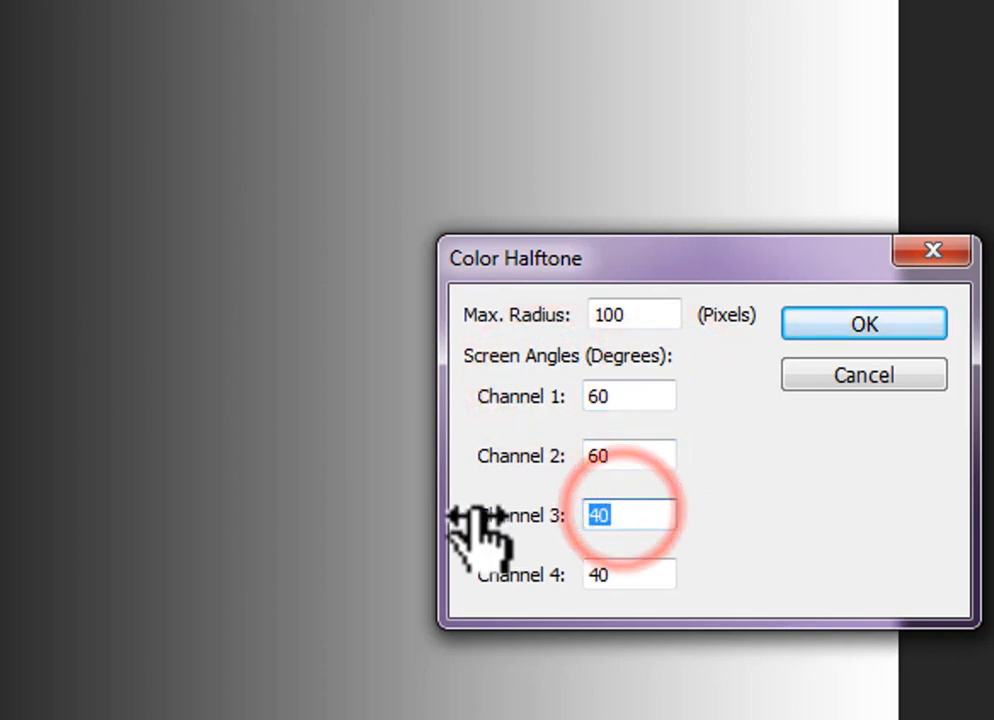
{"action": "type", "text": "60"}
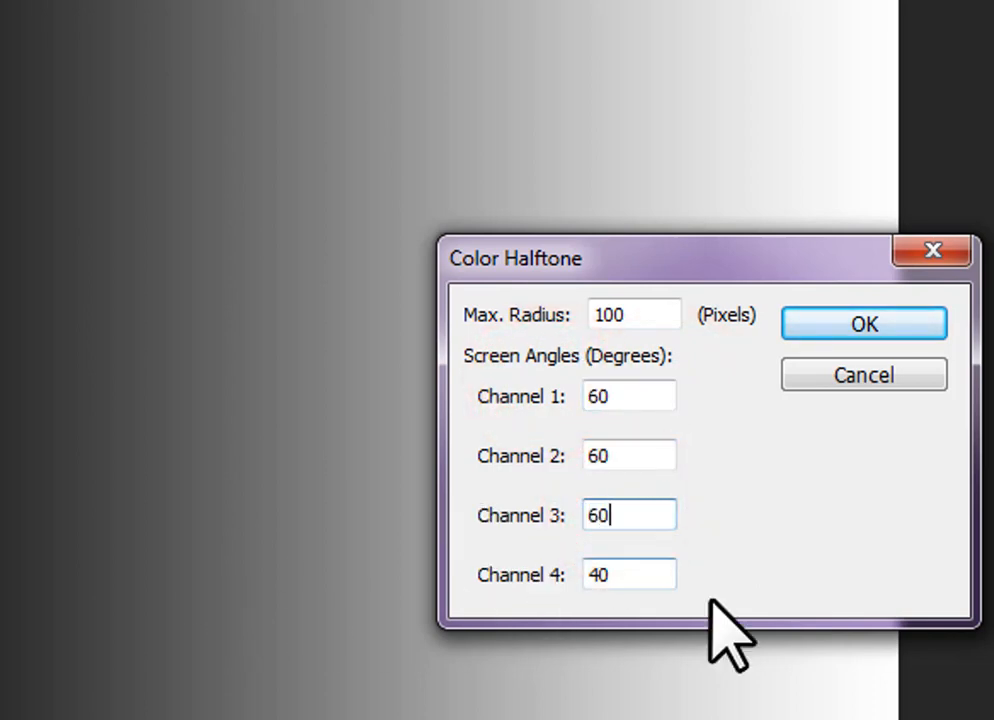
{"action": "double_click", "coordinate": [617, 577]}
{"action": "type", "text": "60"}
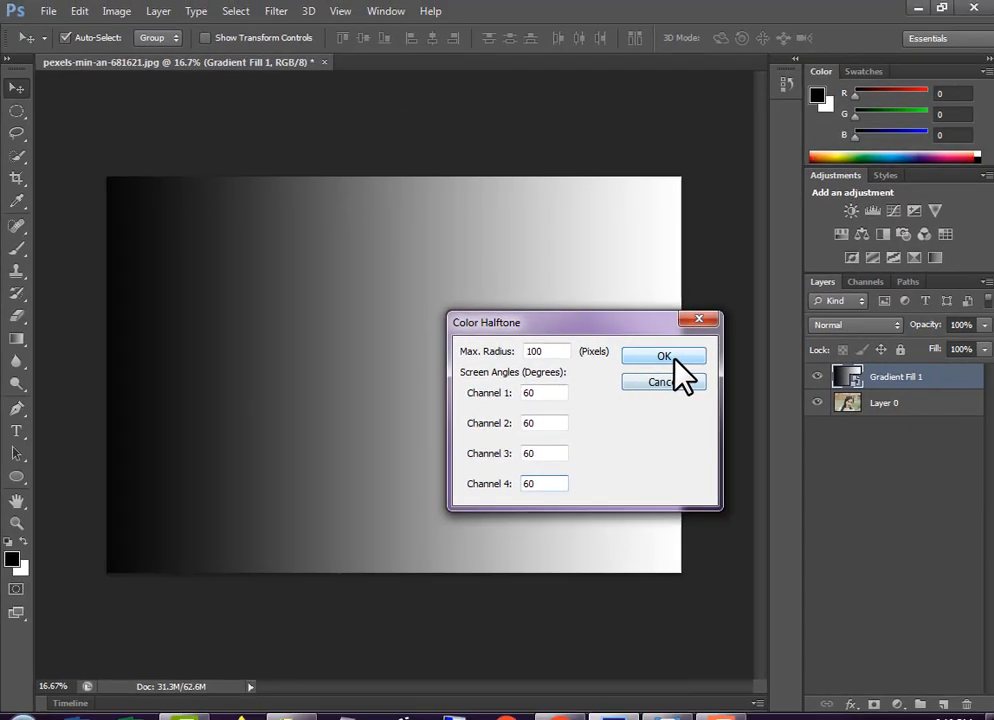
{"action": "left_click", "coordinate": [672, 358]}
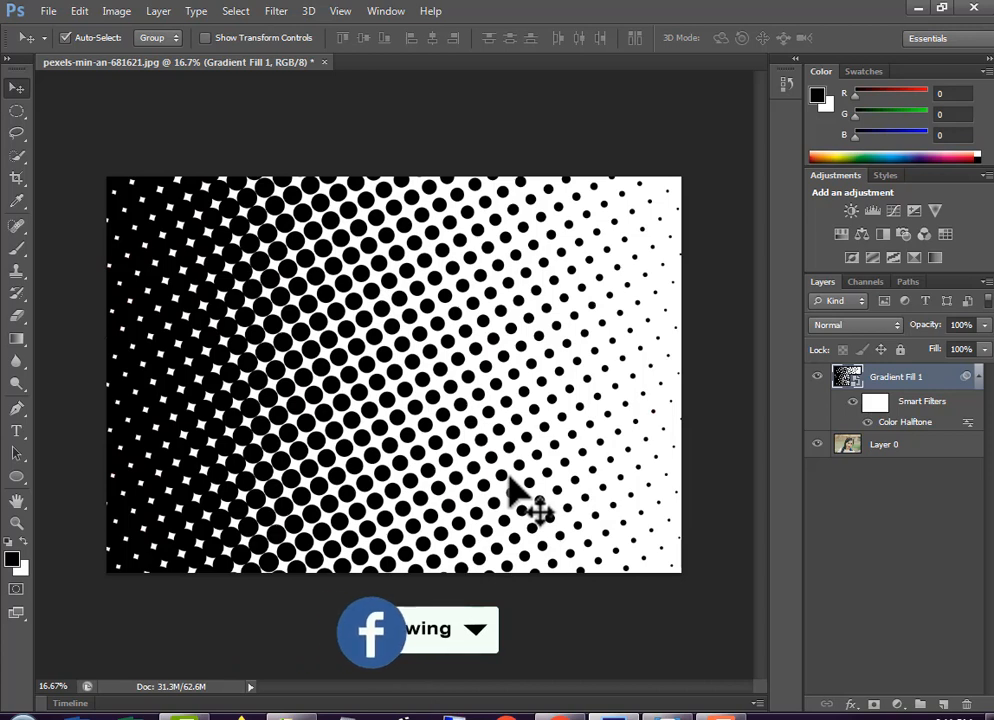
Step: Set the halftone layer's blend mode to Screen and try the dot pattern at different positions across the photo
{"action": "left_click", "coordinate": [845, 326]}
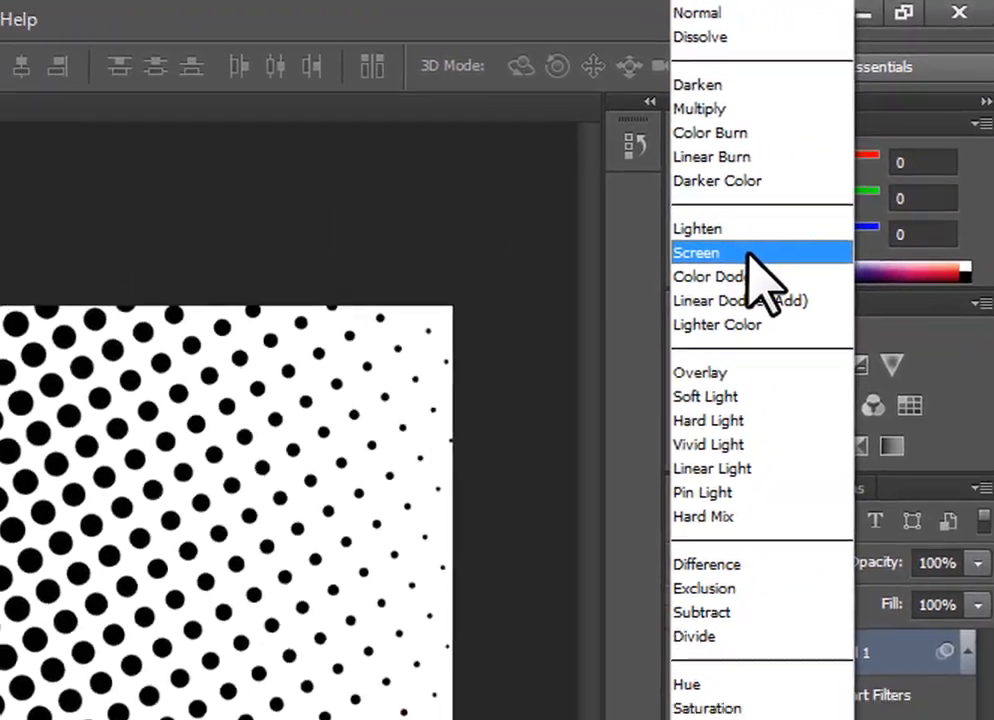
{"action": "left_click", "coordinate": [854, 146]}
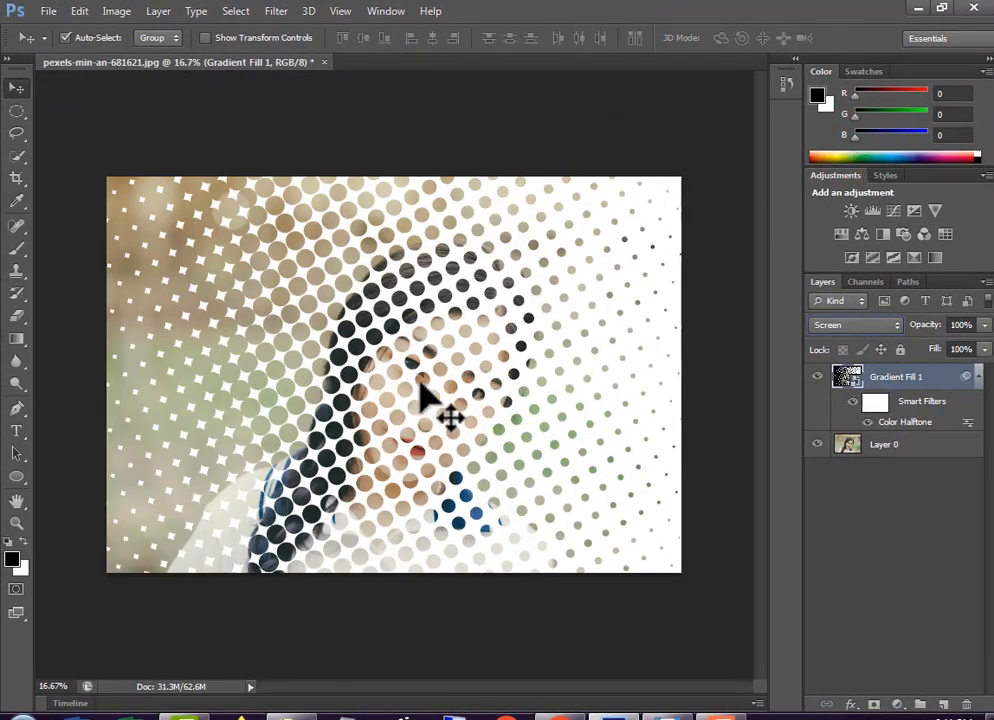
{"action": "left_click_drag", "start_coordinate": [407, 389], "coordinate": [617, 405]}
{"action": "left_click_drag", "start_coordinate": [648, 410], "coordinate": [415, 421]}
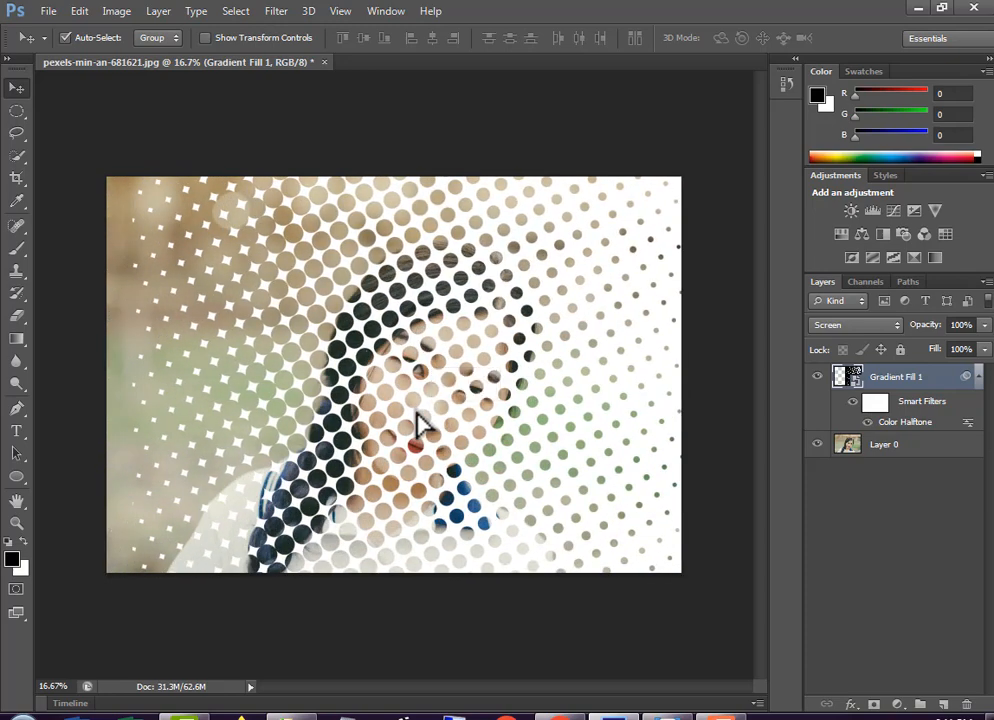
Step: Shift the halftone pattern toward the right side of the photo and set the layer's opacity to 55%
{"action": "left_click", "coordinate": [984, 325]}
{"action": "left_click_drag", "start_coordinate": [950, 340], "coordinate": [927, 345]}
{"action": "left_click_drag", "start_coordinate": [385, 386], "coordinate": [516, 406]}
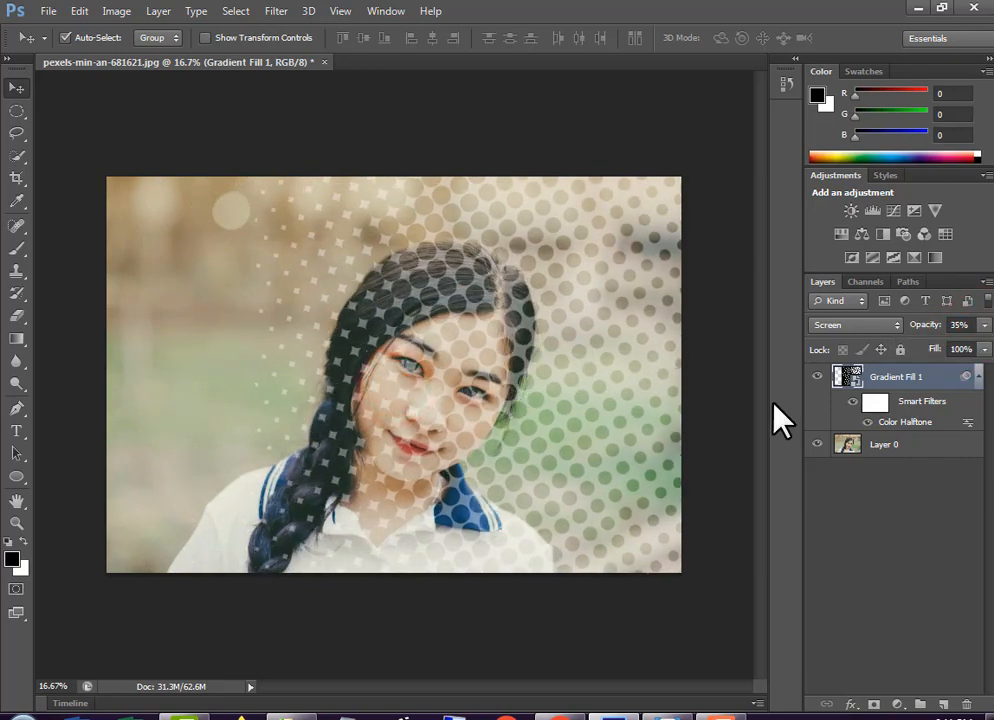
{"action": "left_click", "coordinate": [984, 325]}
{"action": "left_click_drag", "start_coordinate": [932, 345], "coordinate": [949, 349]}
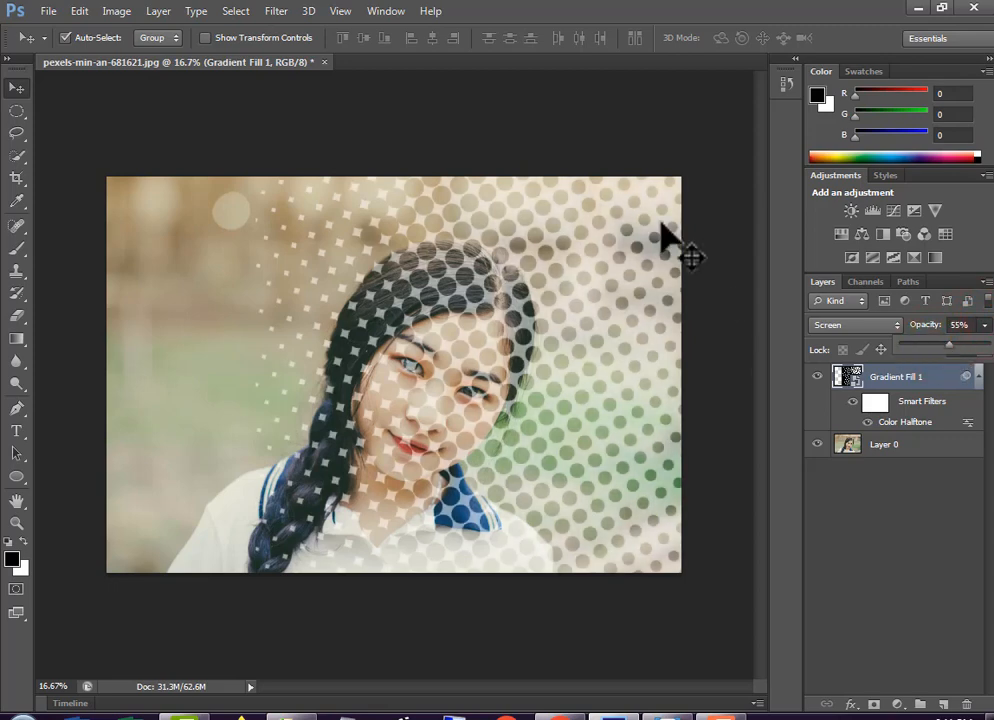
{"action": "right_click", "coordinate": [920, 379]}
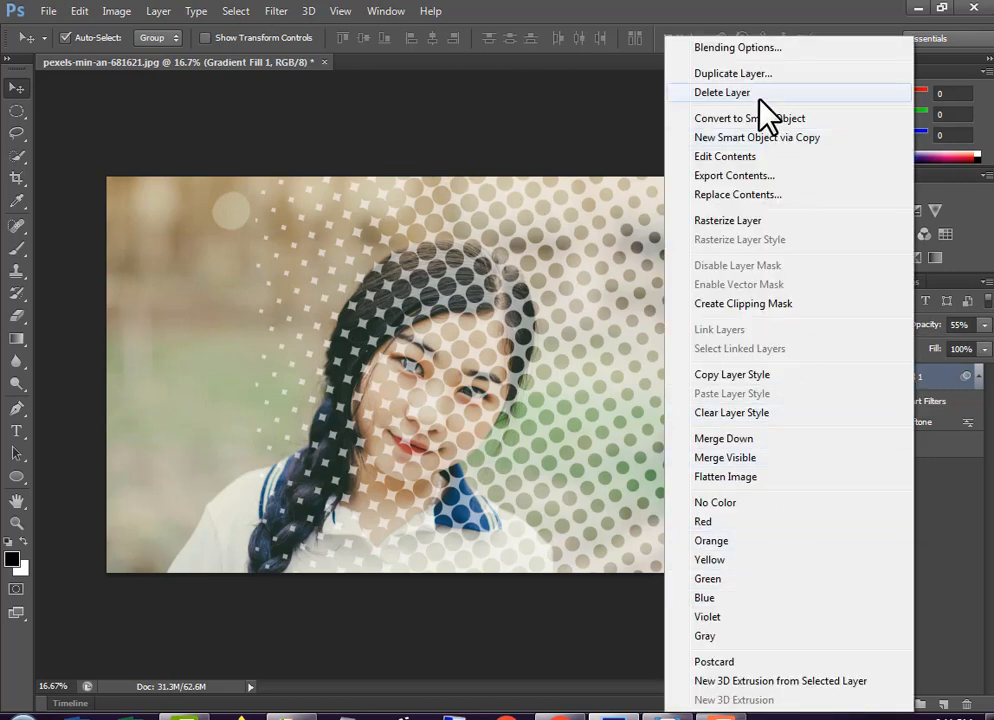
{"action": "left_click", "coordinate": [442, 653]}
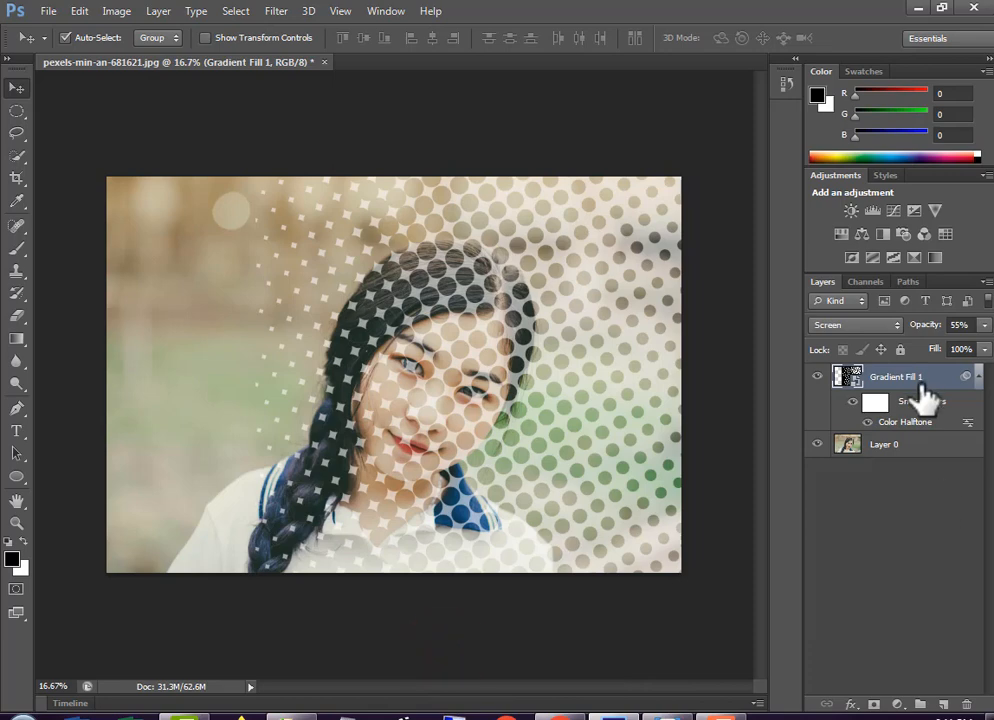
Step: Delete the Gradient Fill 1 halftone layer from the portrait document
{"action": "right_click", "coordinate": [918, 380]}
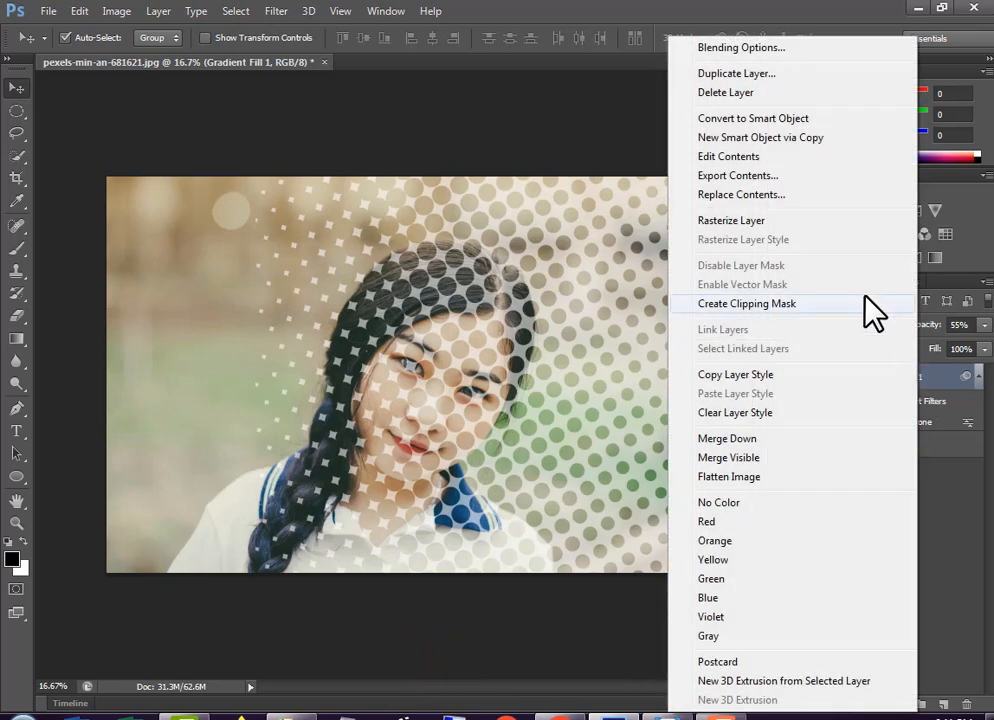
{"action": "left_click", "coordinate": [725, 93]}
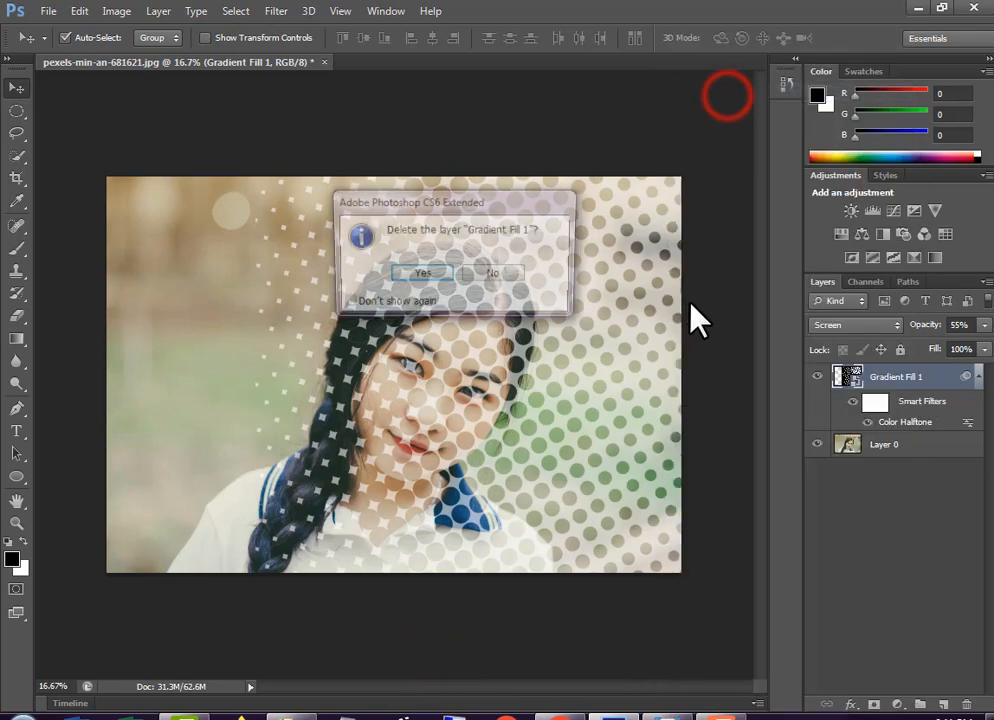
{"action": "left_click", "coordinate": [422, 274]}
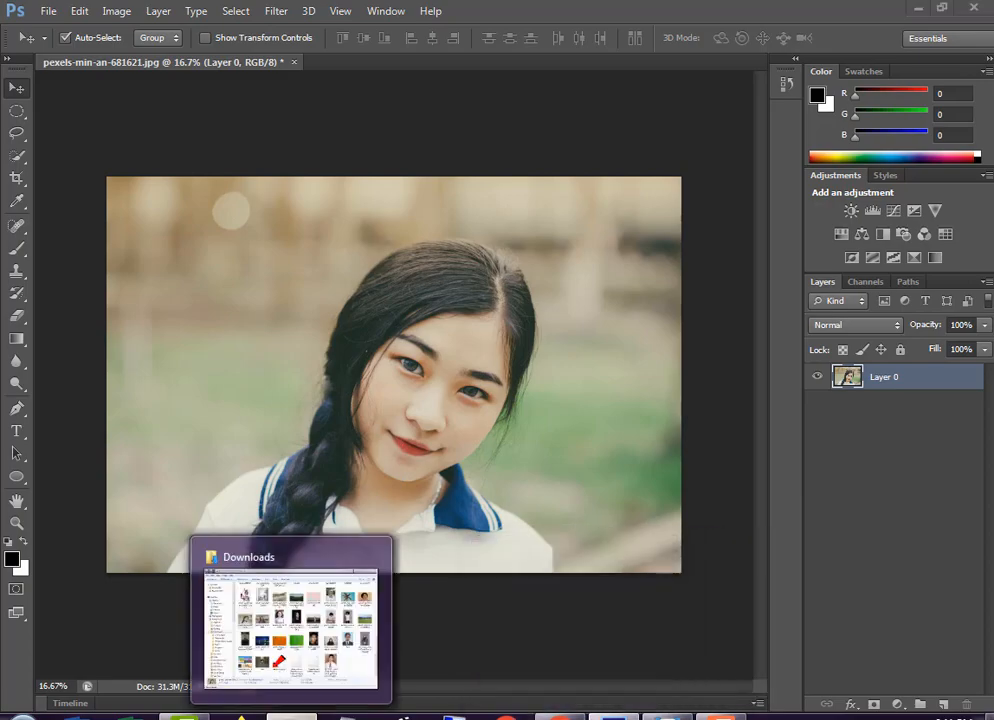
Step: Place the grass image pexels-pixmike-413195 from Downloads over the portrait and stretch it to 130.48% width and 112.25% height, covering the canvas
{"action": "left_click", "coordinate": [381, 674]}
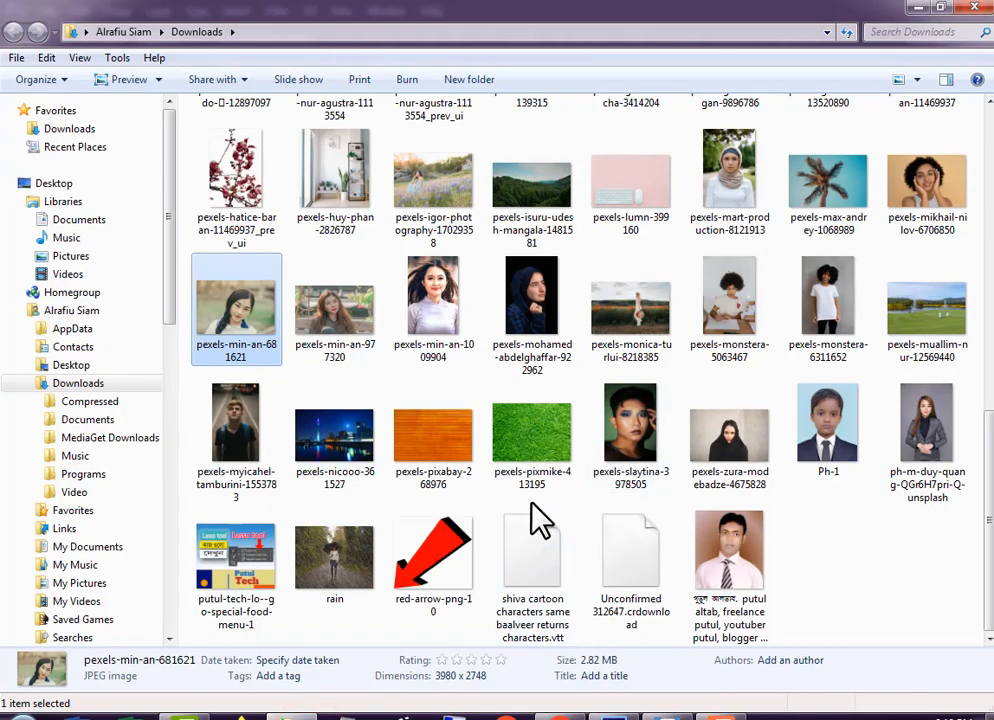
{"action": "left_click_drag", "start_coordinate": [528, 440], "coordinate": [511, 502]}
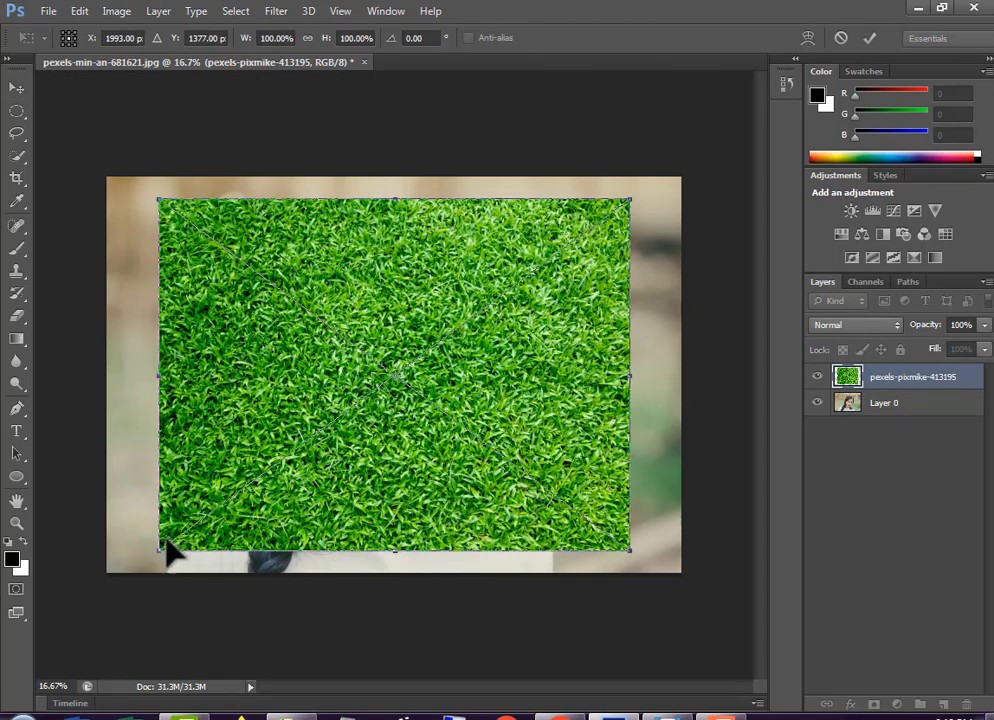
{"action": "left_click_drag", "start_coordinate": [146, 556], "coordinate": [83, 581]}
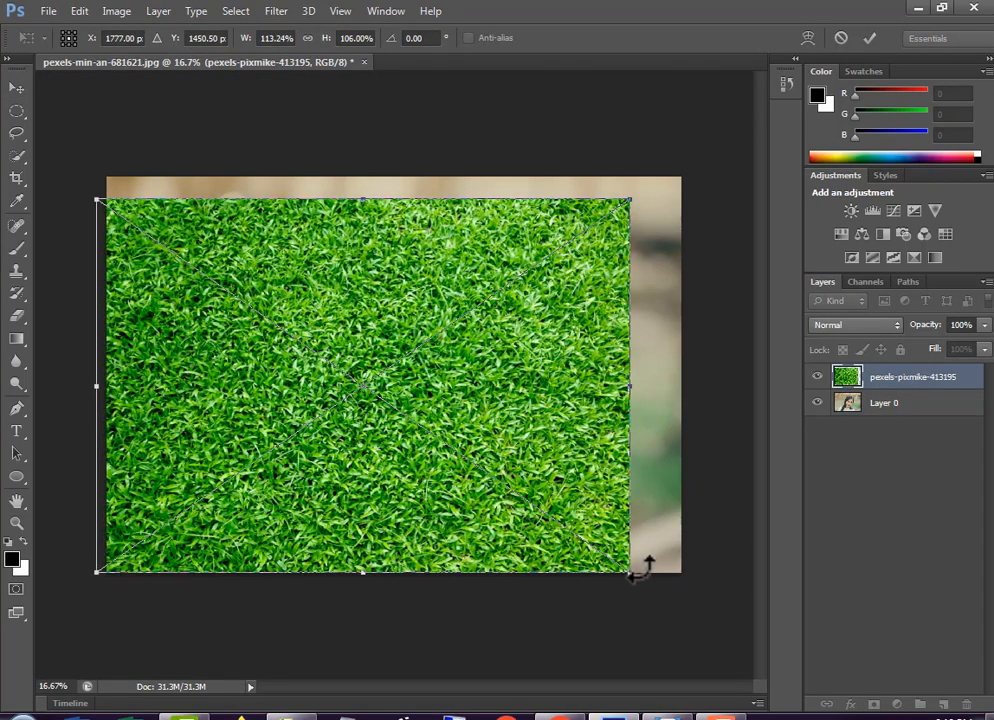
{"action": "left_click_drag", "start_coordinate": [631, 571], "coordinate": [714, 588]}
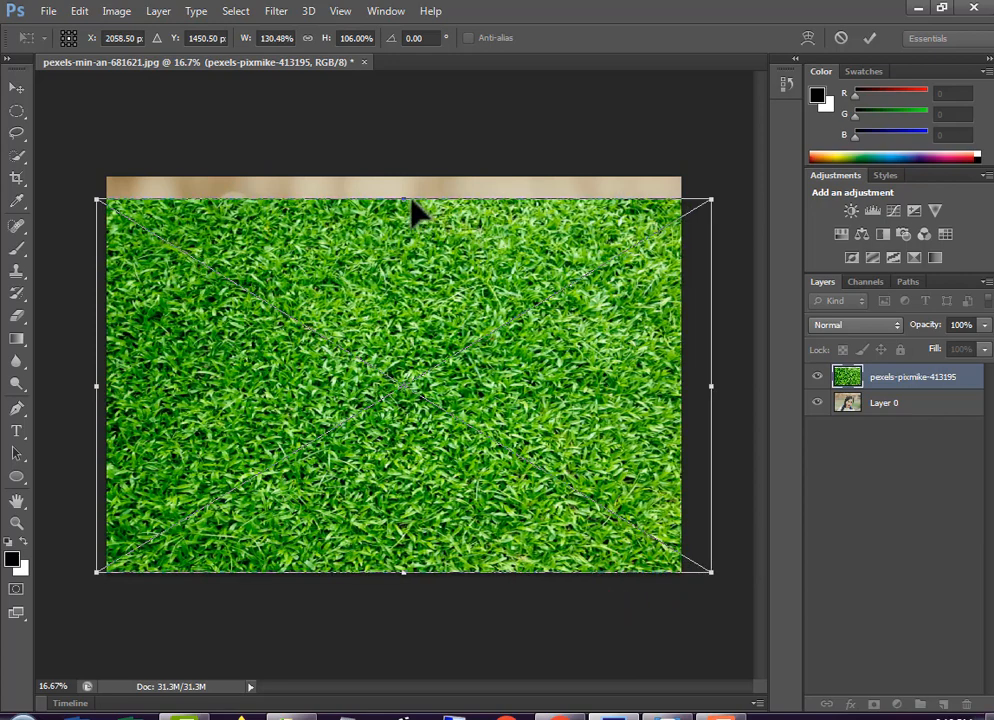
{"action": "left_click_drag", "start_coordinate": [404, 199], "coordinate": [400, 177]}
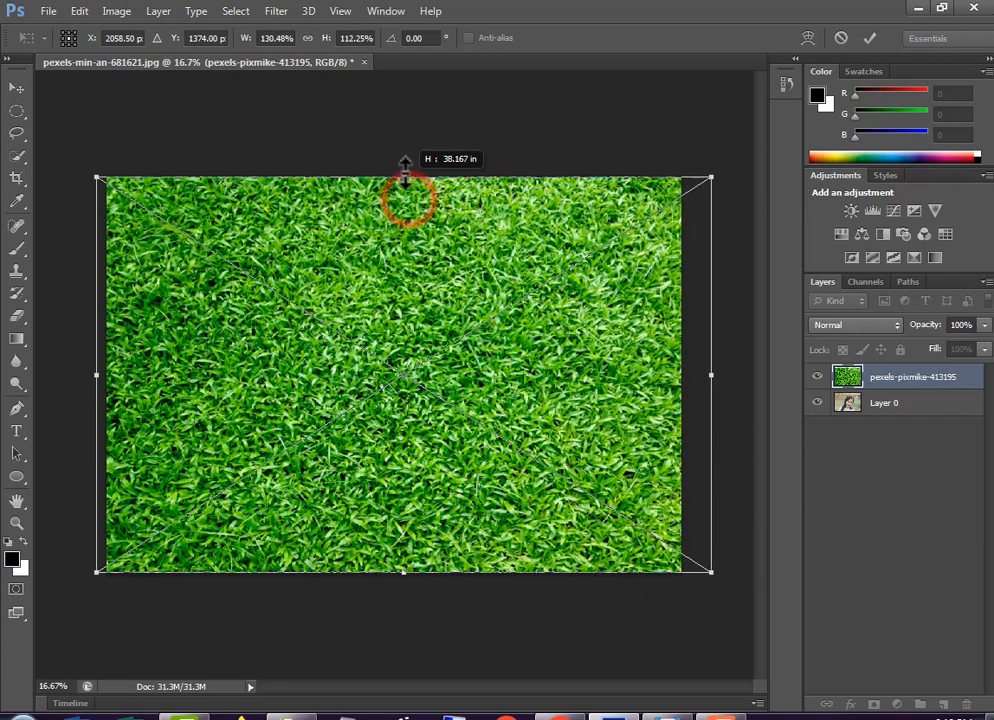
{"action": "left_click", "coordinate": [871, 37]}
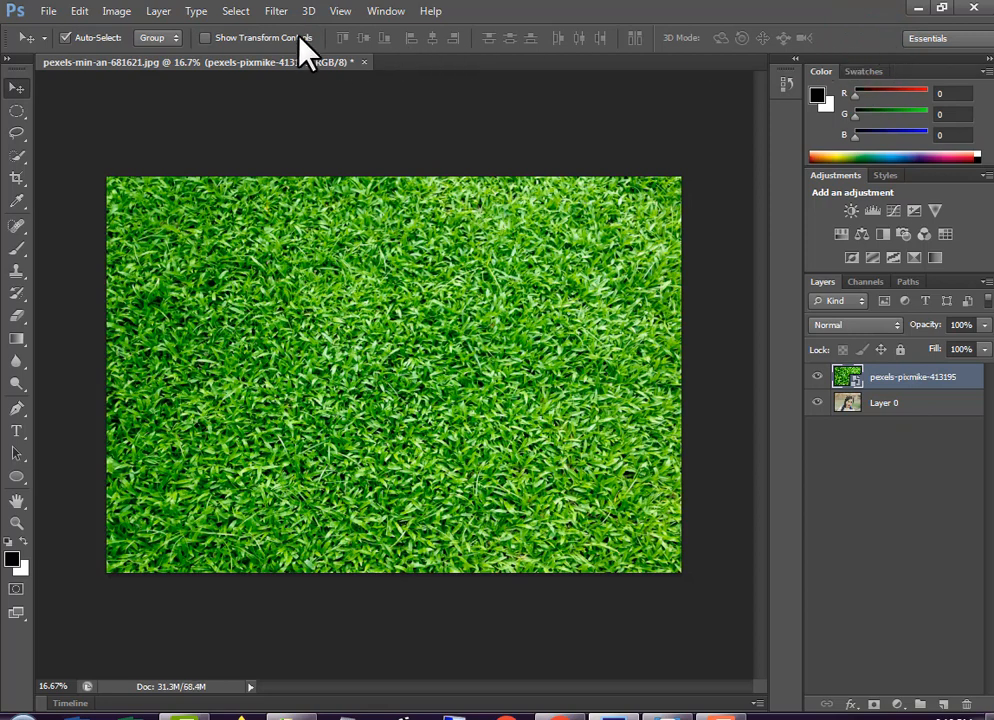
Step: Apply a Color Halftone filter to the grass layer with a 100-pixel maximum radius and 60-degree screen angles, and shift the dot pattern slightly
{"action": "left_click", "coordinate": [274, 12]}
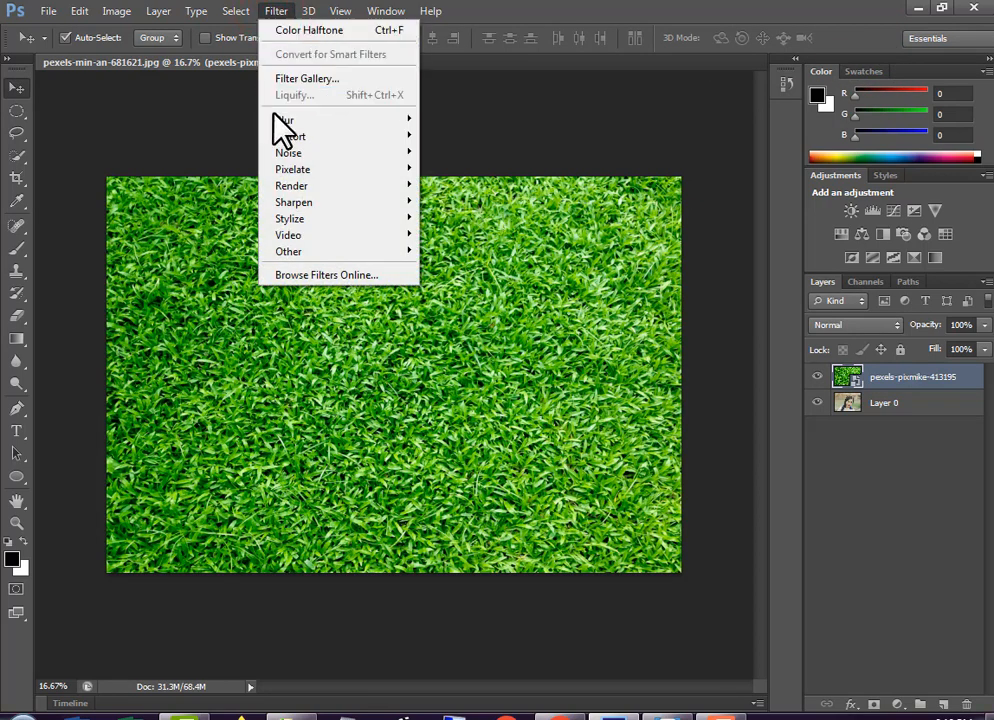
{"action": "mouse_move", "coordinate": [310, 174]}
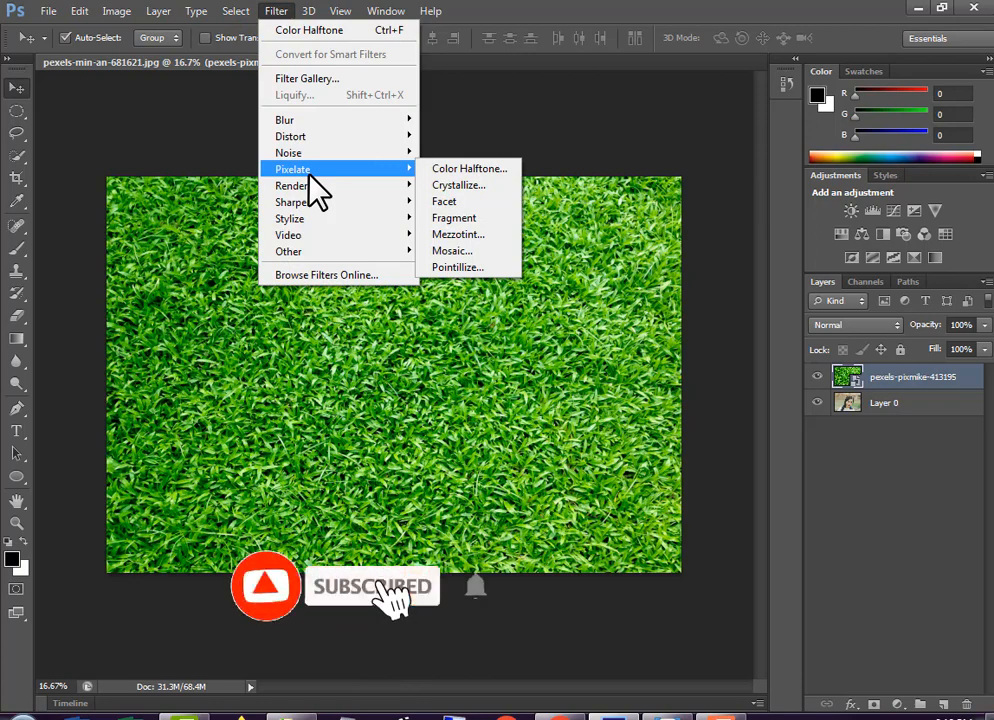
{"action": "left_click", "coordinate": [505, 170]}
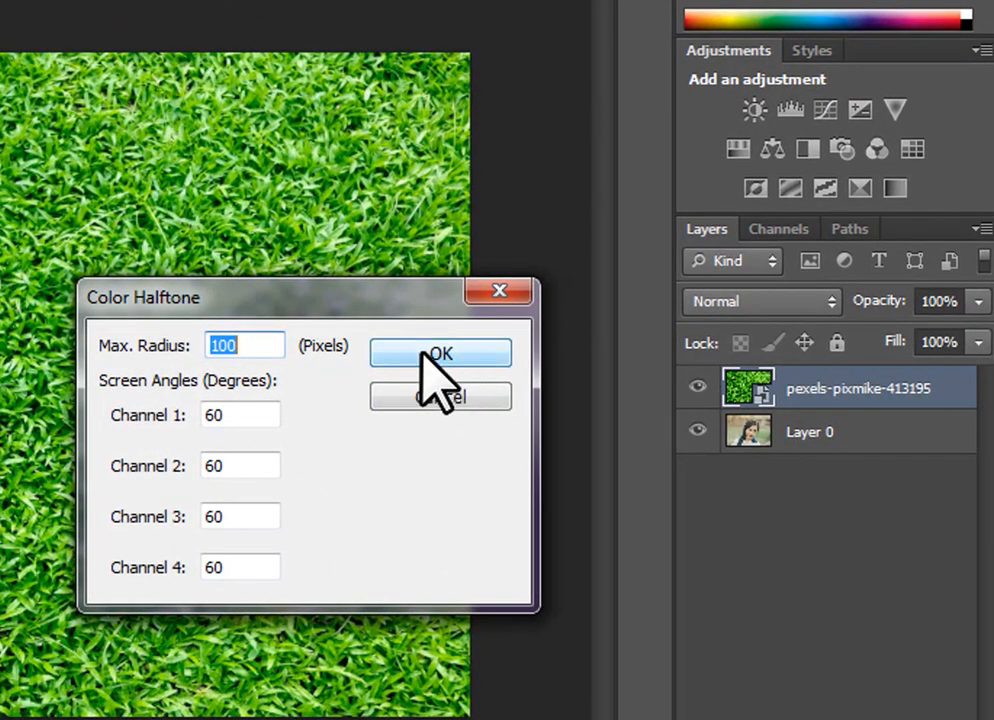
{"action": "left_click", "coordinate": [425, 353]}
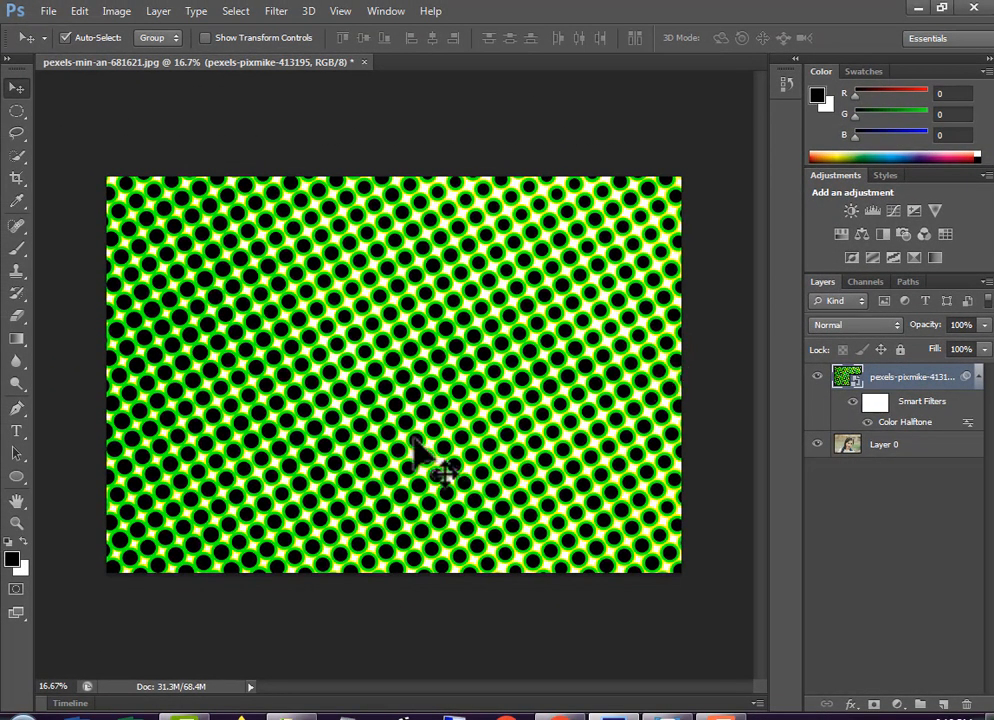
{"action": "mouse_move", "coordinate": [414, 440]}
{"action": "left_mouse_down"}
{"action": "mouse_move", "coordinate": [506, 454]}
{"action": "mouse_move", "coordinate": [324, 439]}
{"action": "mouse_move", "coordinate": [405, 448]}
{"action": "left_mouse_up"}
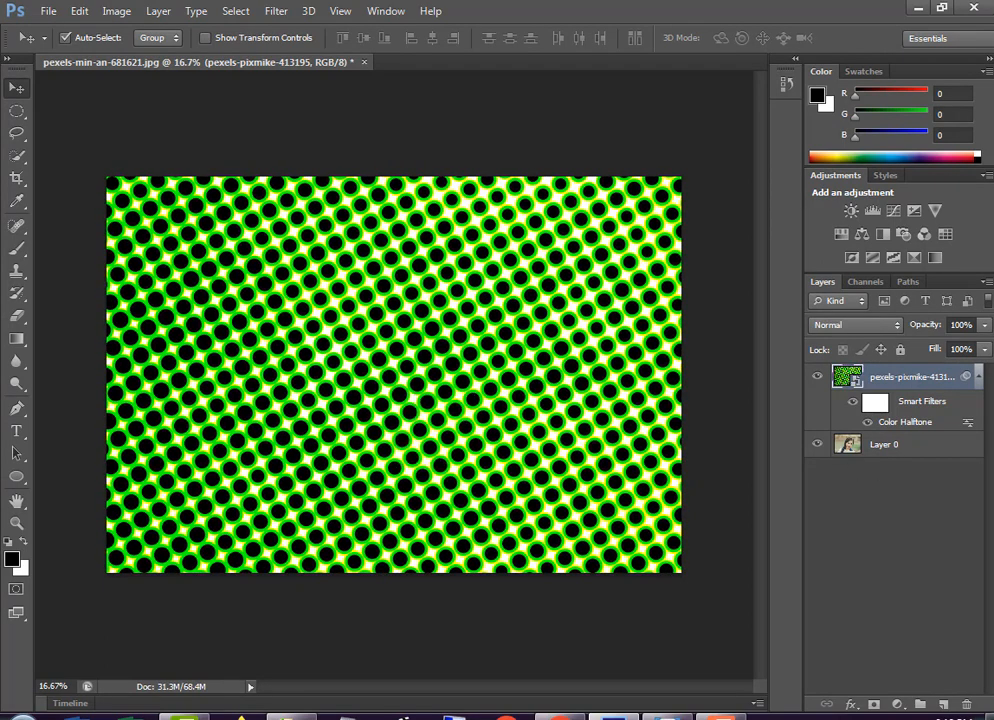
Step: Reduce the grass halftone layer's opacity to 39% and set its blend mode to Screen after trying Linear Burn
{"action": "left_click_drag", "start_coordinate": [982, 330], "coordinate": [927, 346]}
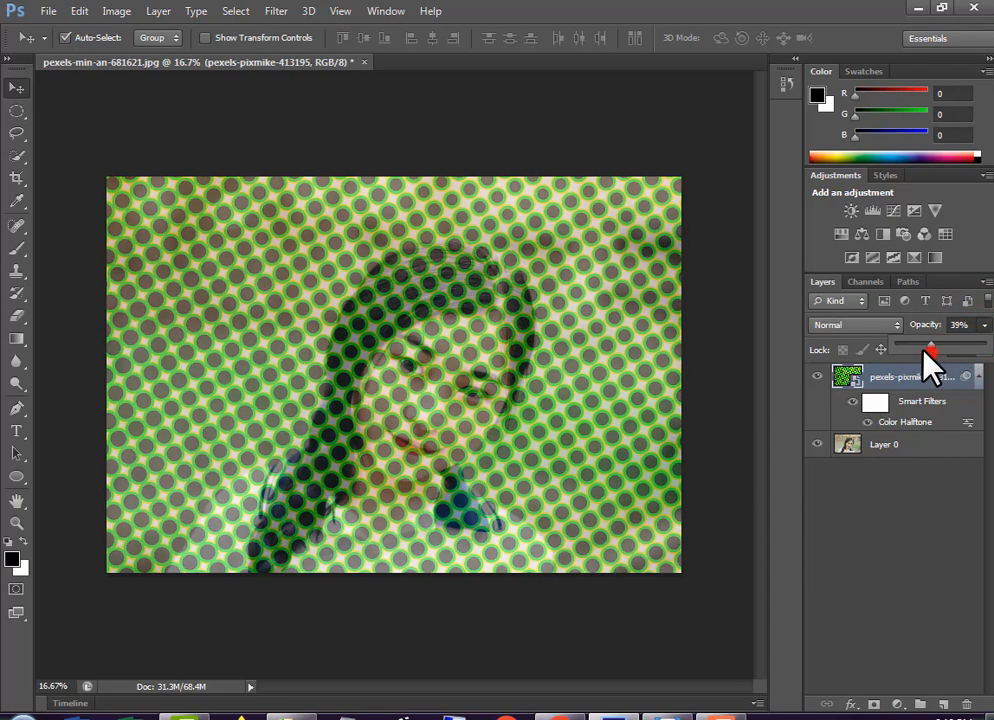
{"action": "left_click", "coordinate": [868, 326]}
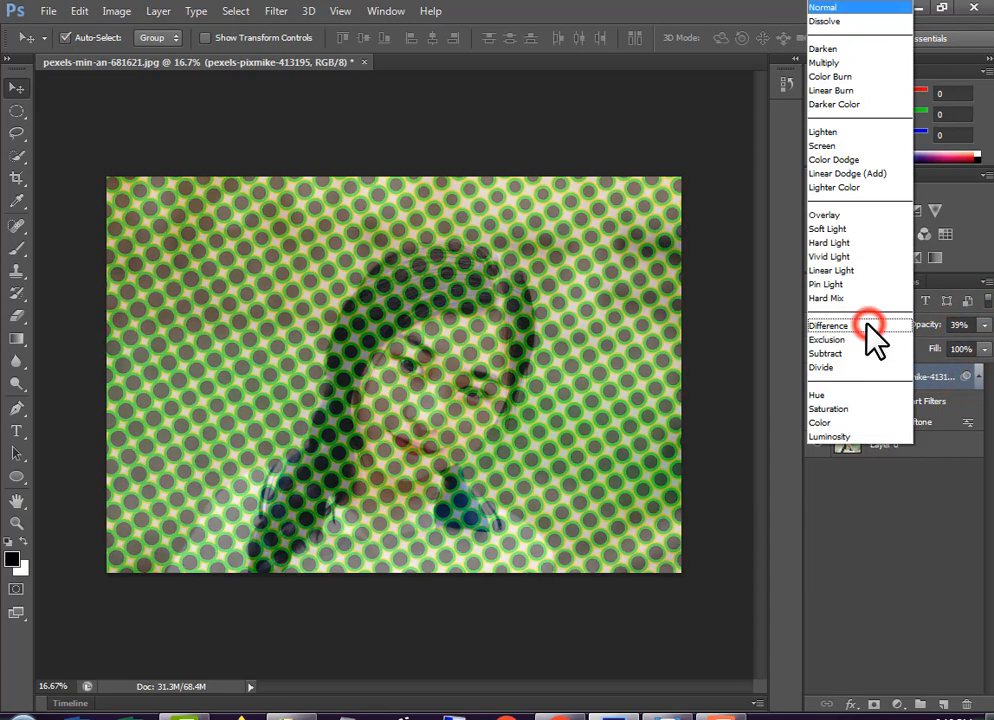
{"action": "left_click", "coordinate": [828, 91]}
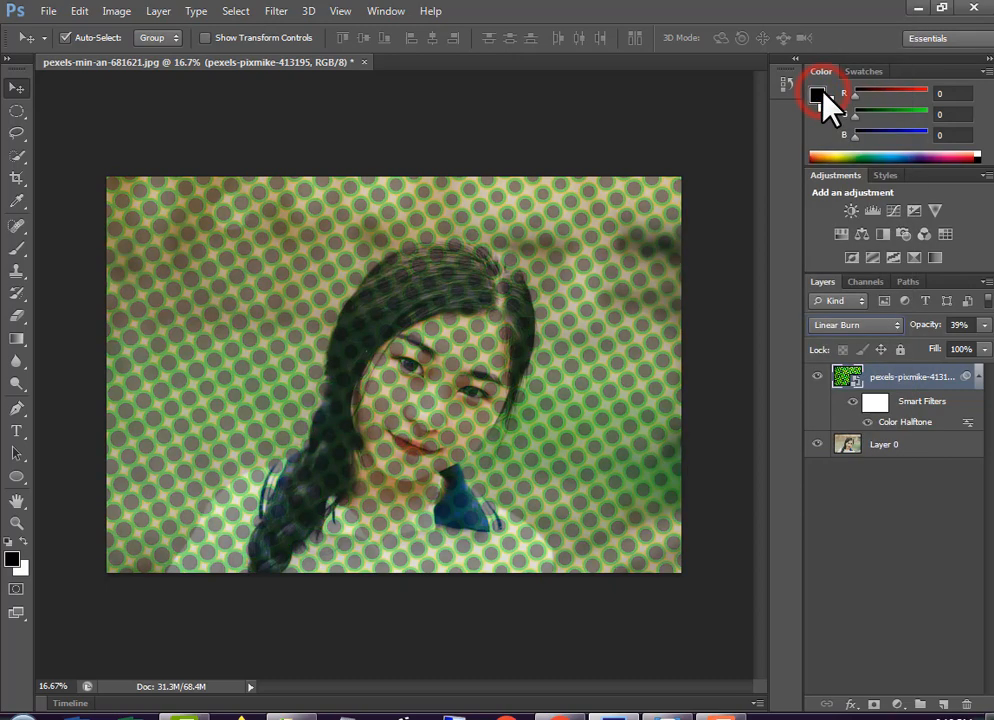
{"action": "left_click", "coordinate": [865, 328]}
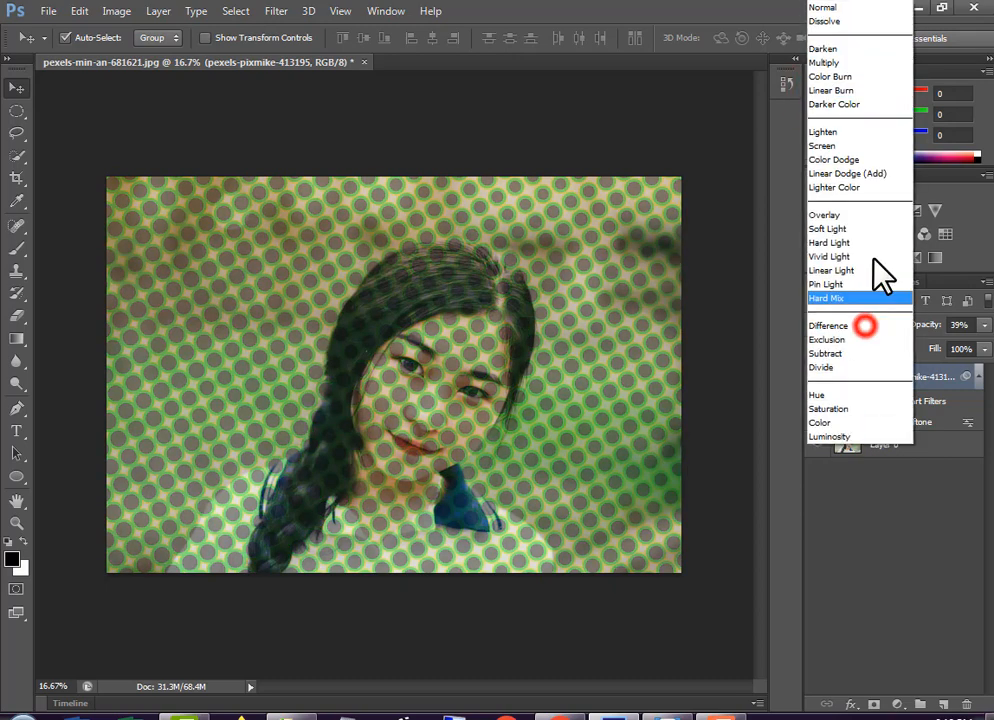
{"action": "left_click", "coordinate": [847, 143]}
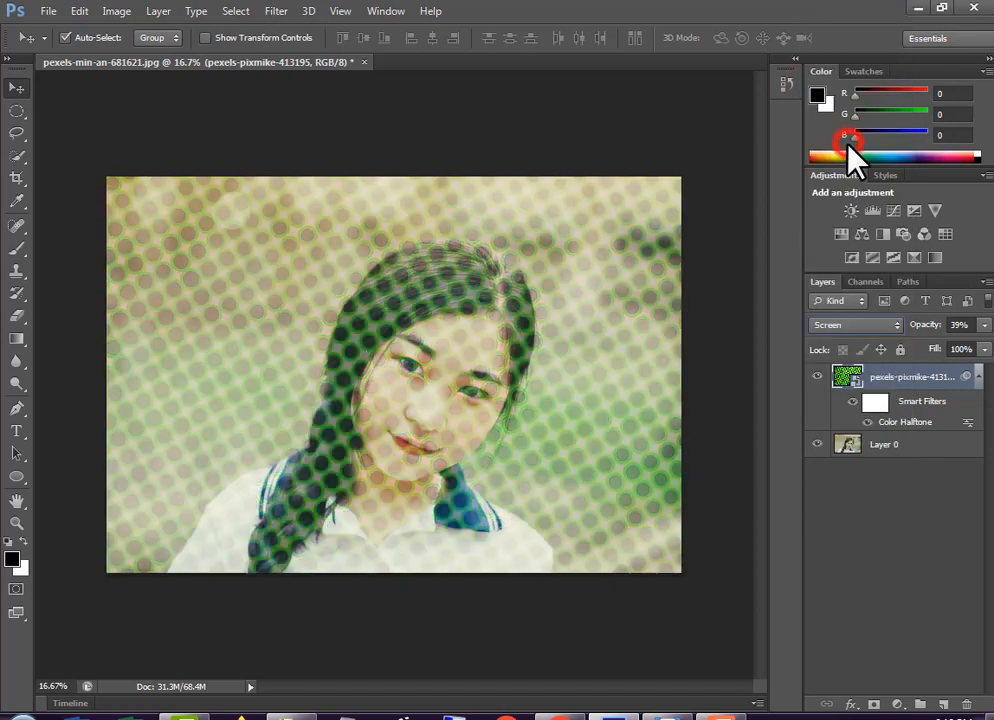
Step: Set the grass halftone layer's opacity to 100% and reposition its dot pattern horizontally over the portrait
{"action": "left_click", "coordinate": [982, 325]}
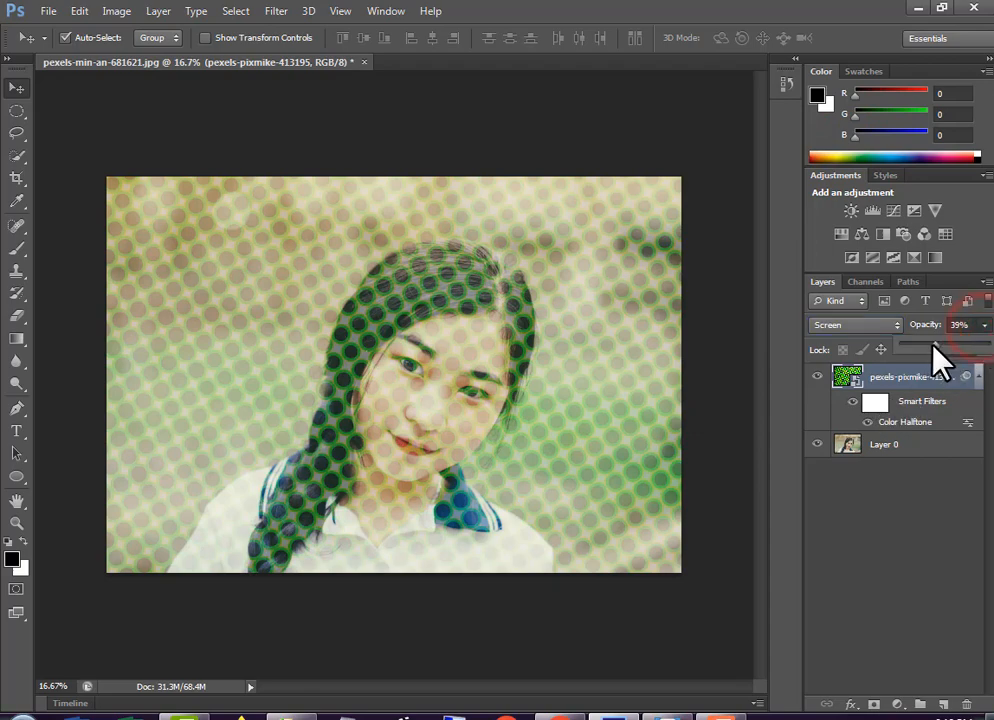
{"action": "left_click_drag", "start_coordinate": [940, 358], "coordinate": [992, 350]}
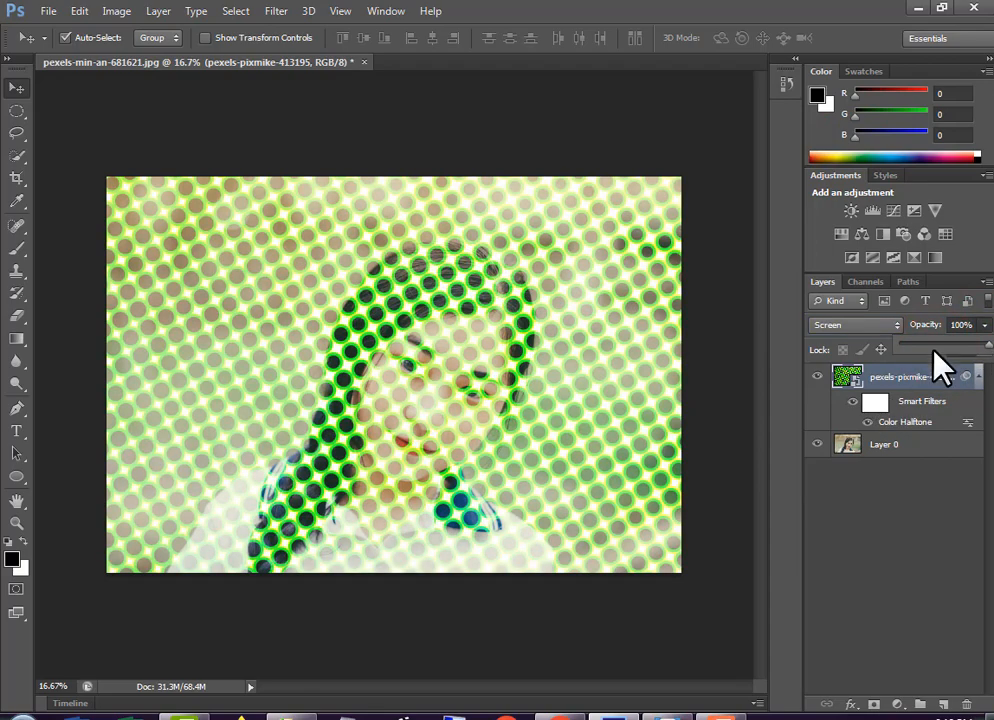
{"action": "left_click_drag", "start_coordinate": [477, 406], "coordinate": [624, 420]}
{"action": "left_click_drag", "start_coordinate": [537, 410], "coordinate": [406, 400]}
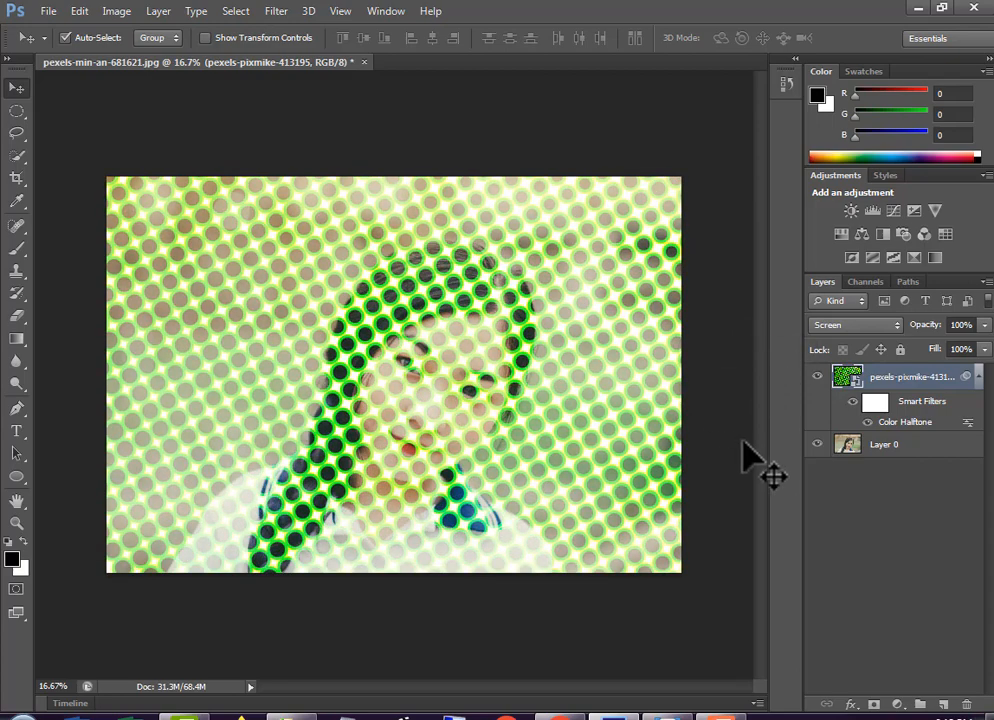